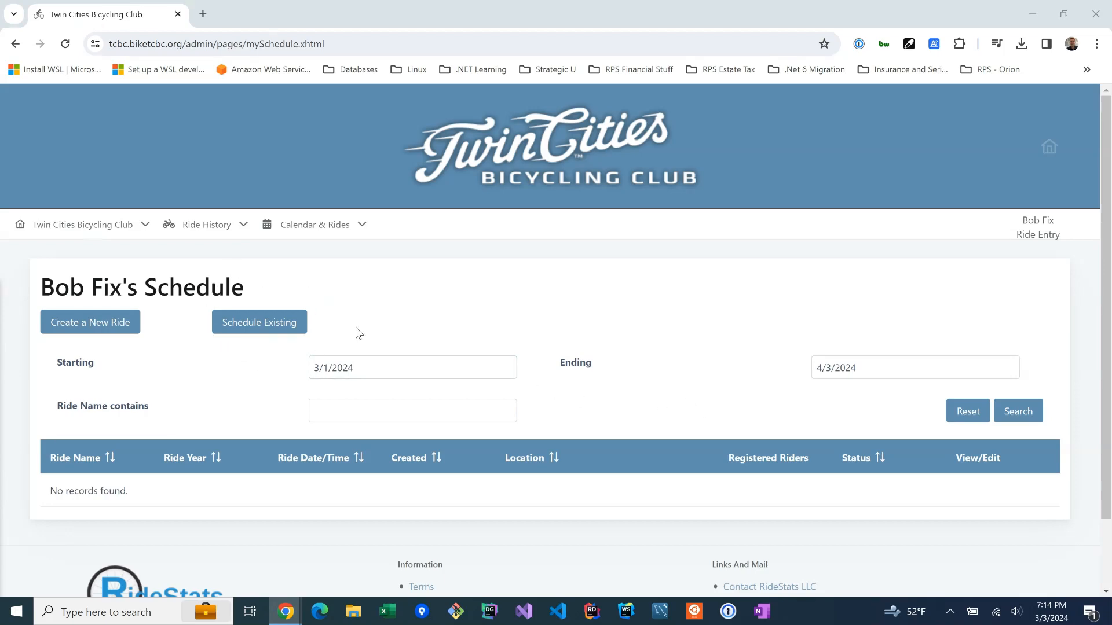
- Open the list of existing rides and choose to schedule the Withrow & Beyond ride again
left_click(284, 326)
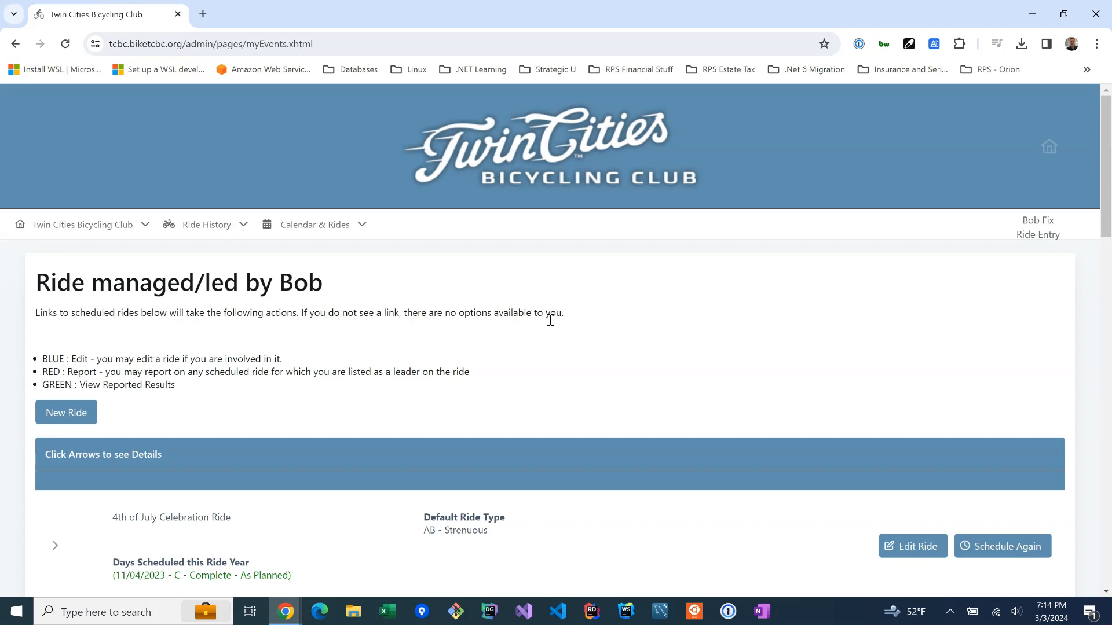
scroll(612, 446, "down", 2)
scroll(612, 455, "down", 4)
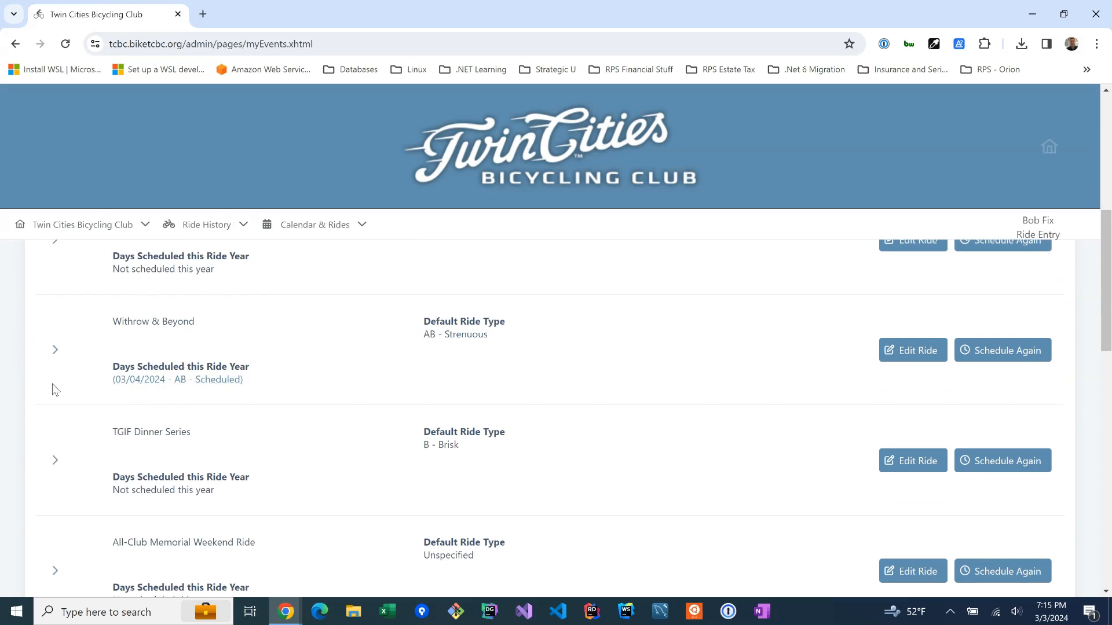
scroll(268, 386, "up", 1)
scroll(269, 381, "up", 2)
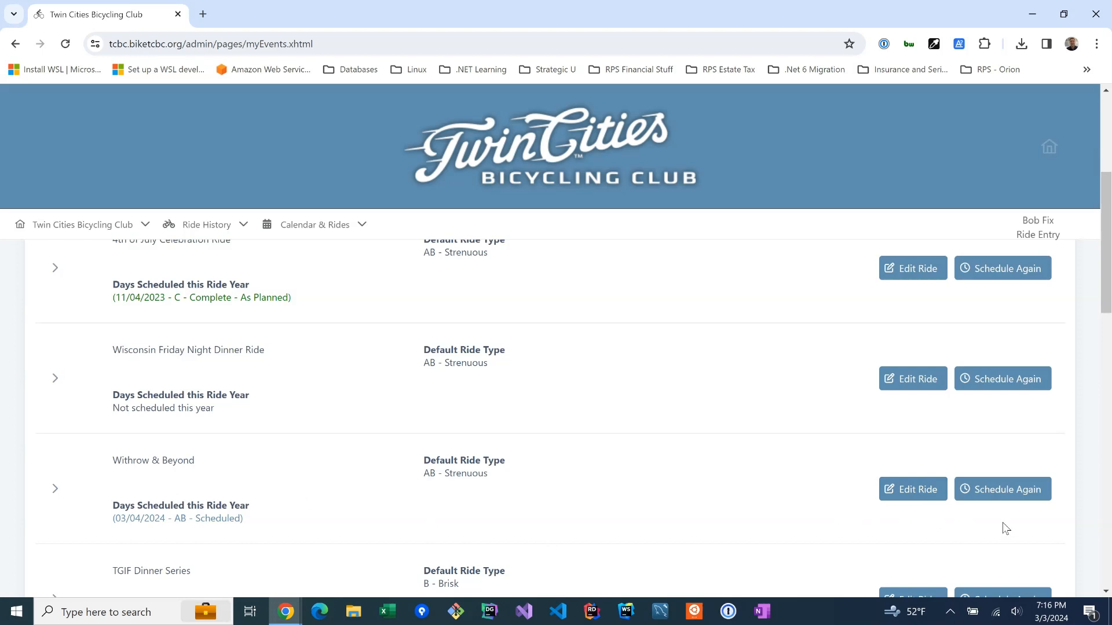
left_click(1006, 493)
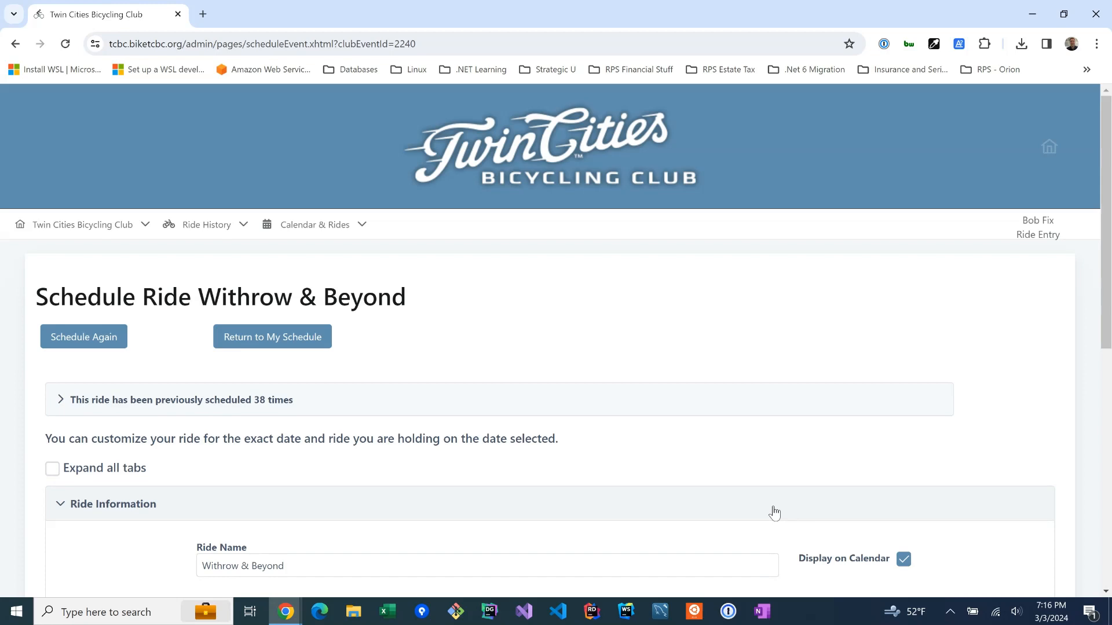
- Expand all sections of the Withrow & Beyond scheduling form
scroll(648, 384, "down", 1)
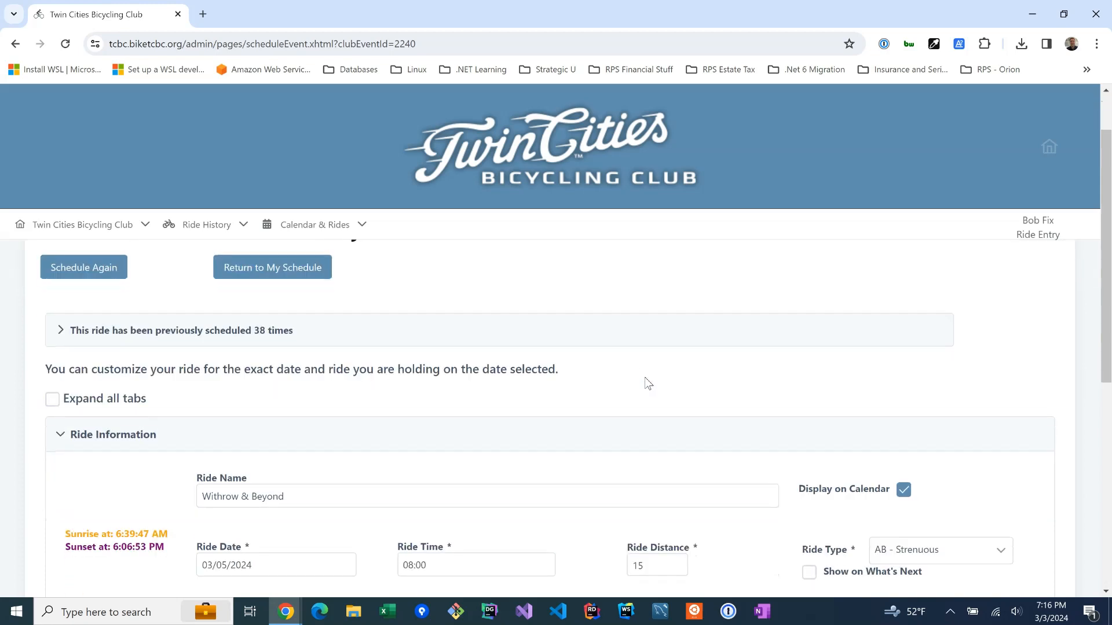
scroll(648, 384, "down", 1)
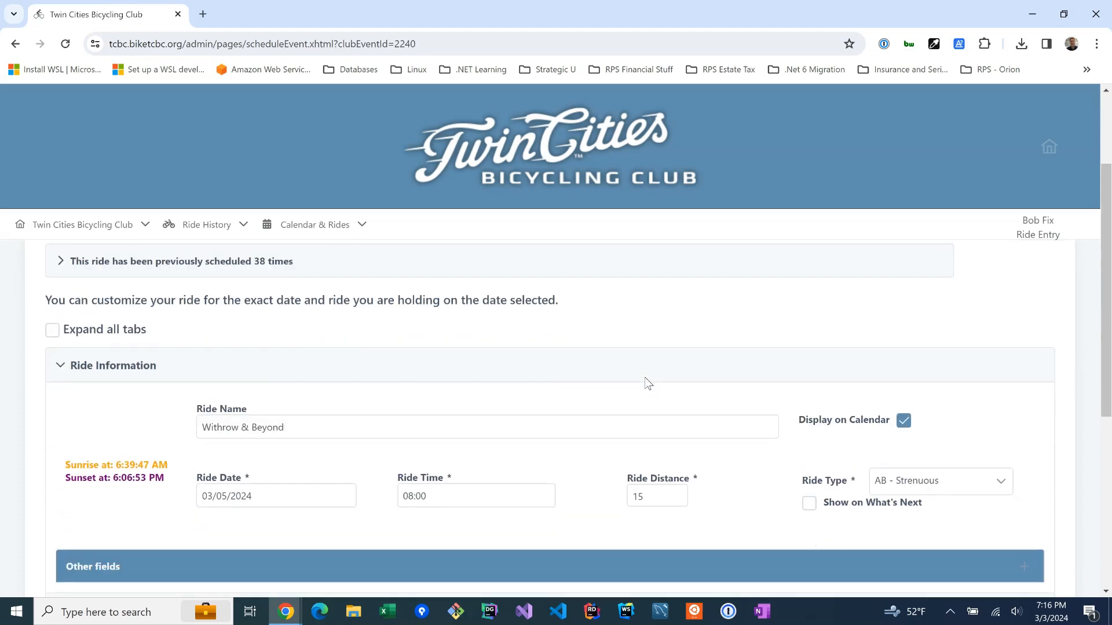
left_click(53, 332)
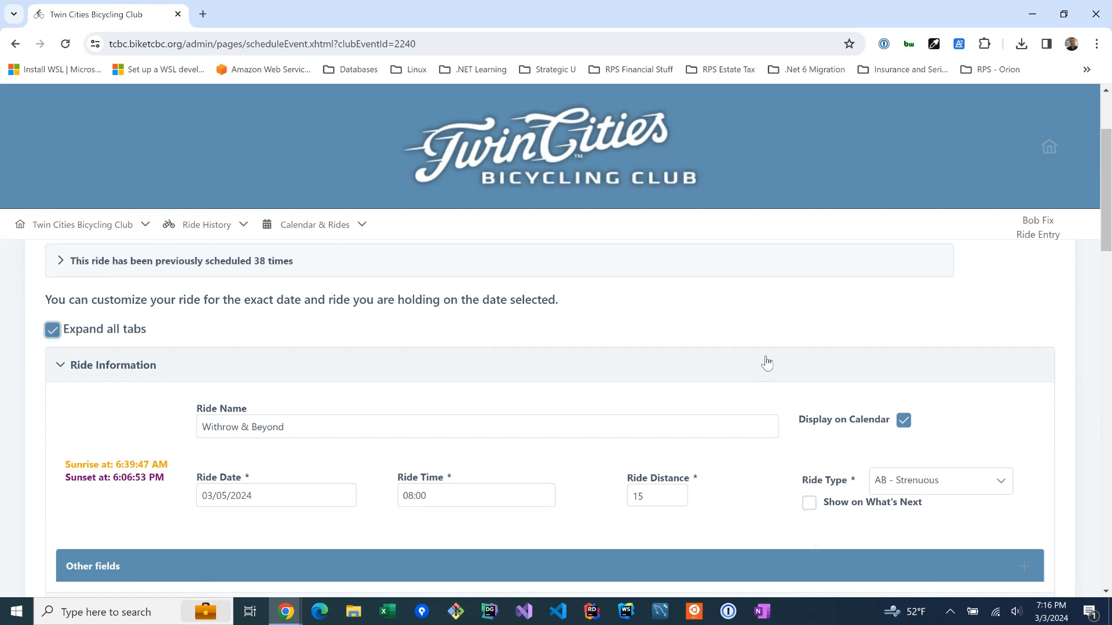
scroll(766, 363, "down", 1)
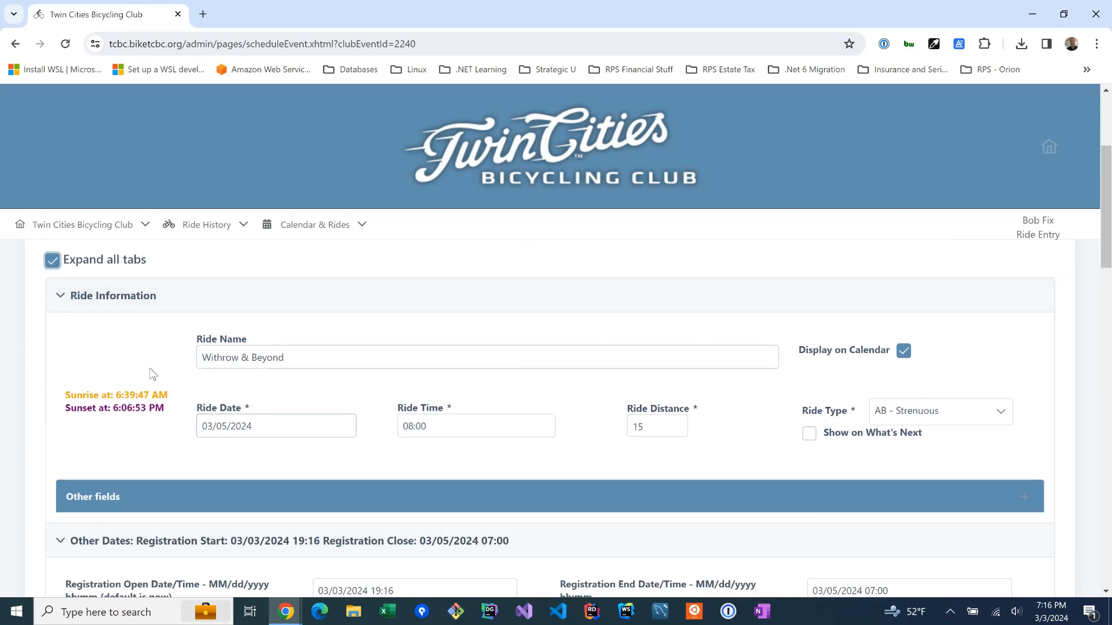
- Set the ride date to 03/11/2024 and the ride time to 17:00
left_click(423, 420)
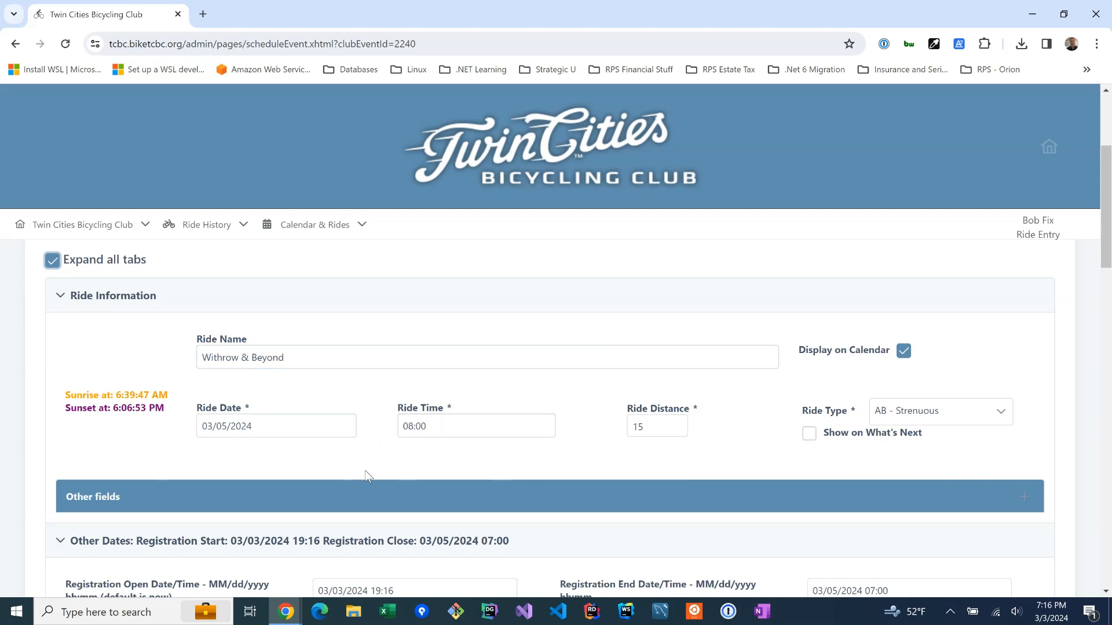
left_click(314, 429)
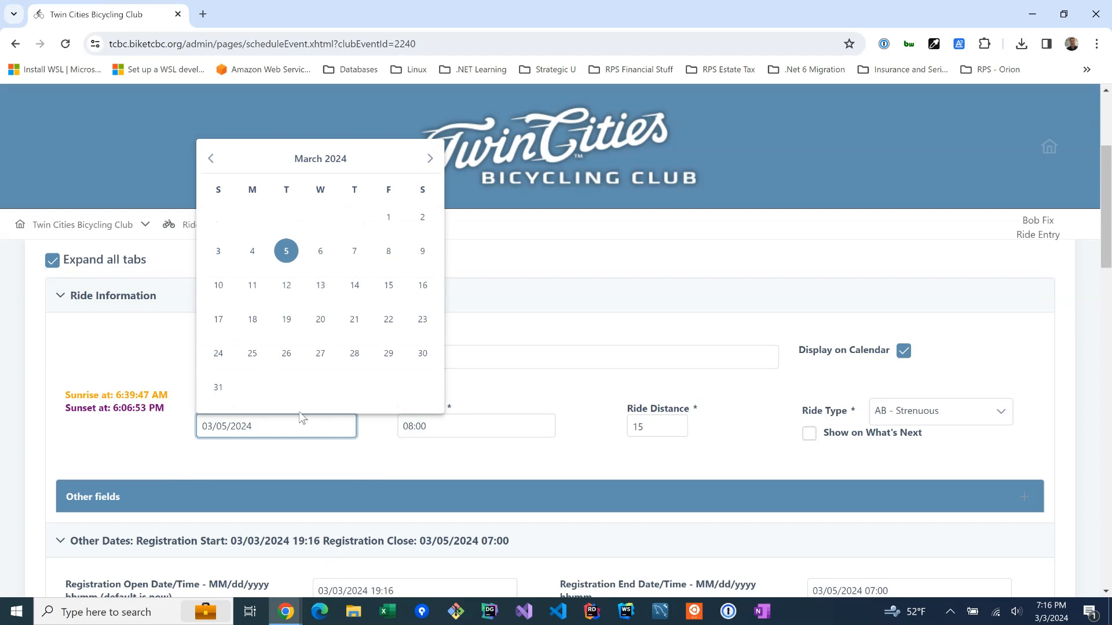
left_click(252, 285)
double_click(459, 432)
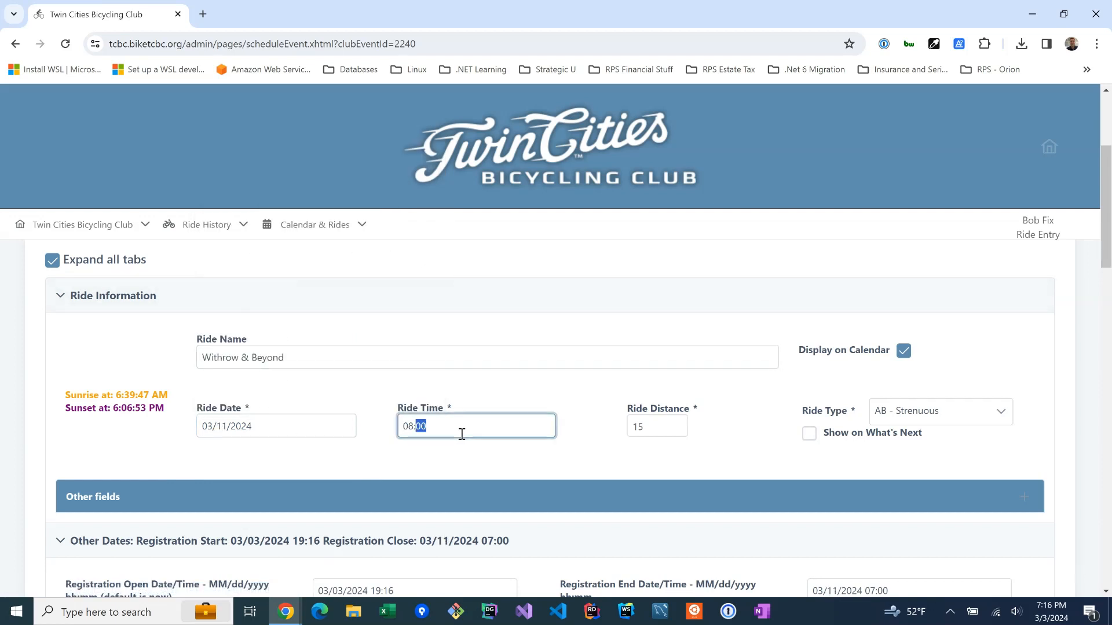
triple_click(458, 427)
type("17:00")
- Set the ride distance to 34
left_click(651, 429)
type("34")
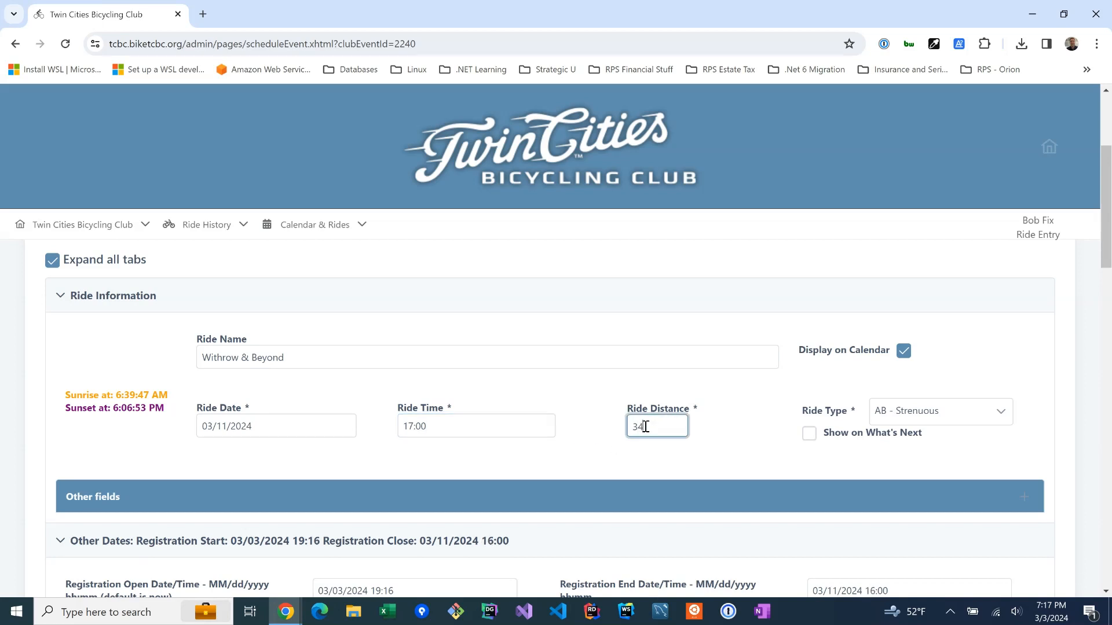
left_click(737, 446)
- Set the registration end date and time to 03/11/2024 17:00
scroll(761, 446, "down", 2)
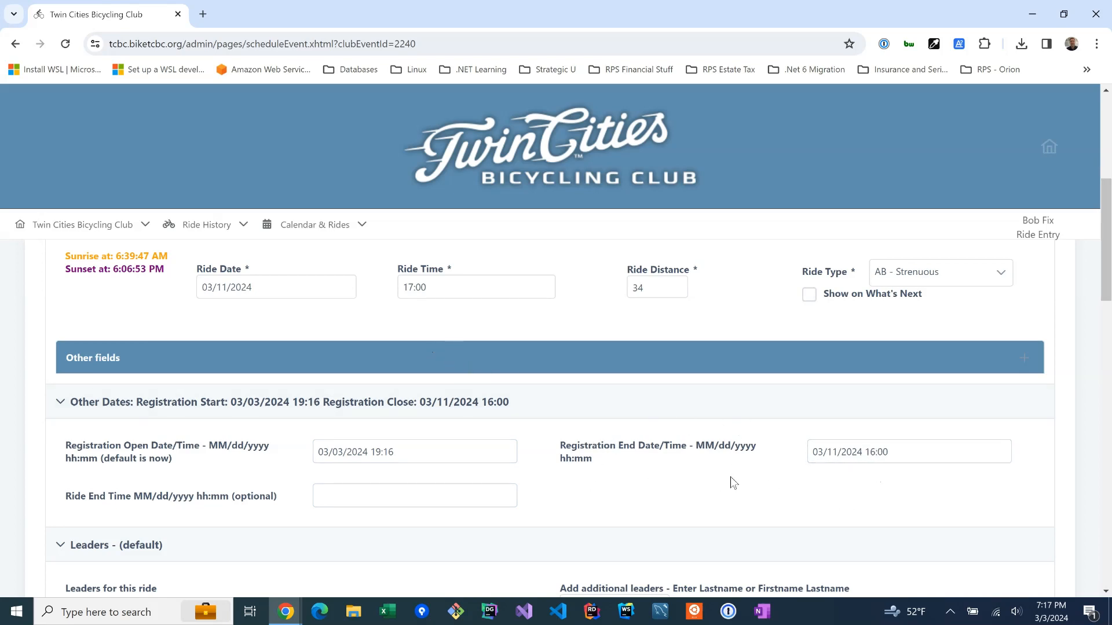
left_click(868, 451)
key("Delete")
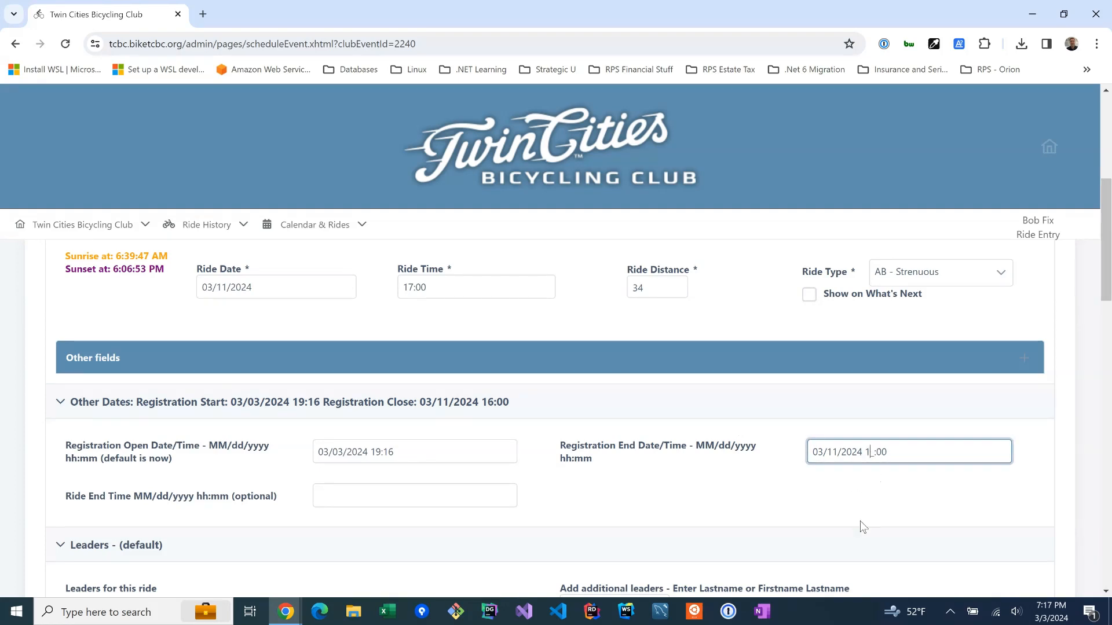
type("7")
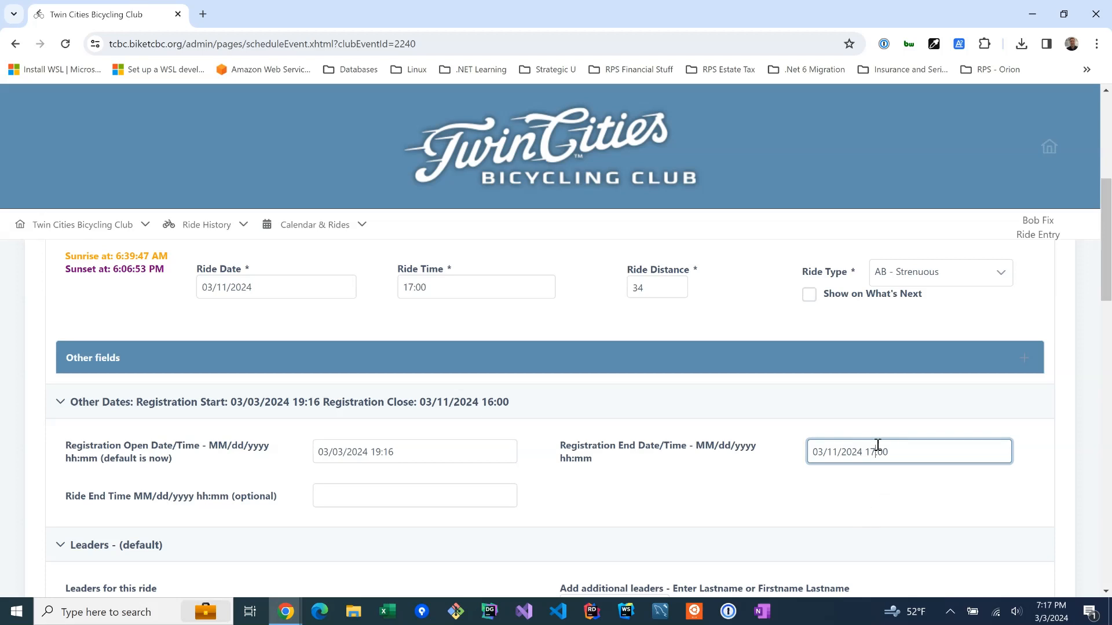
left_click(445, 296)
- Select the first listed previous leader as a leader for this ride
scroll(683, 457, "down", 1)
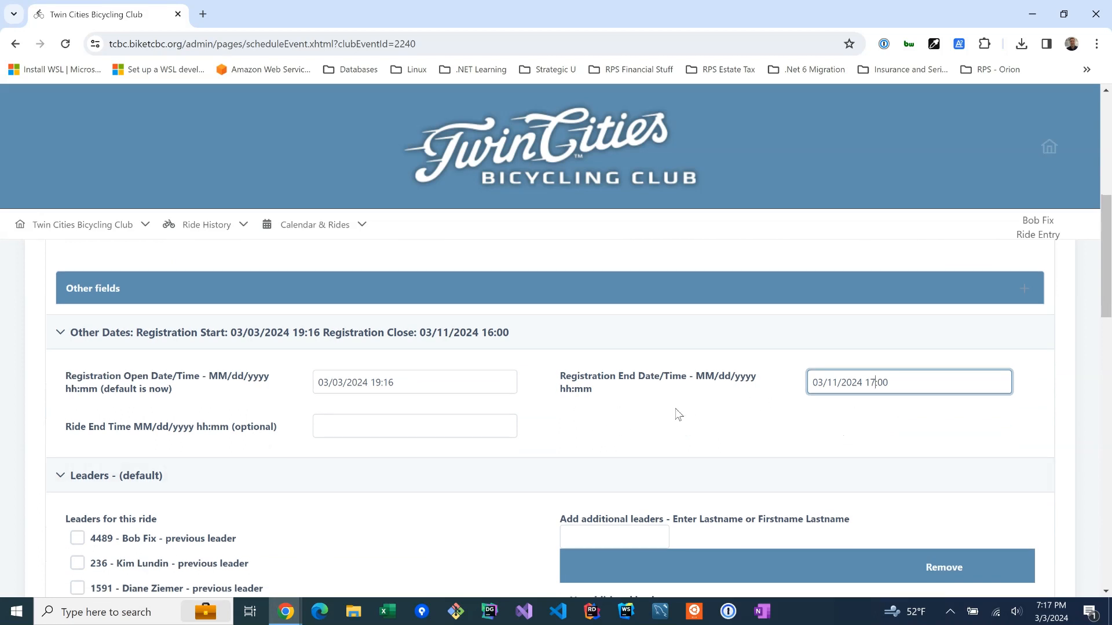
scroll(554, 432, "down", 1)
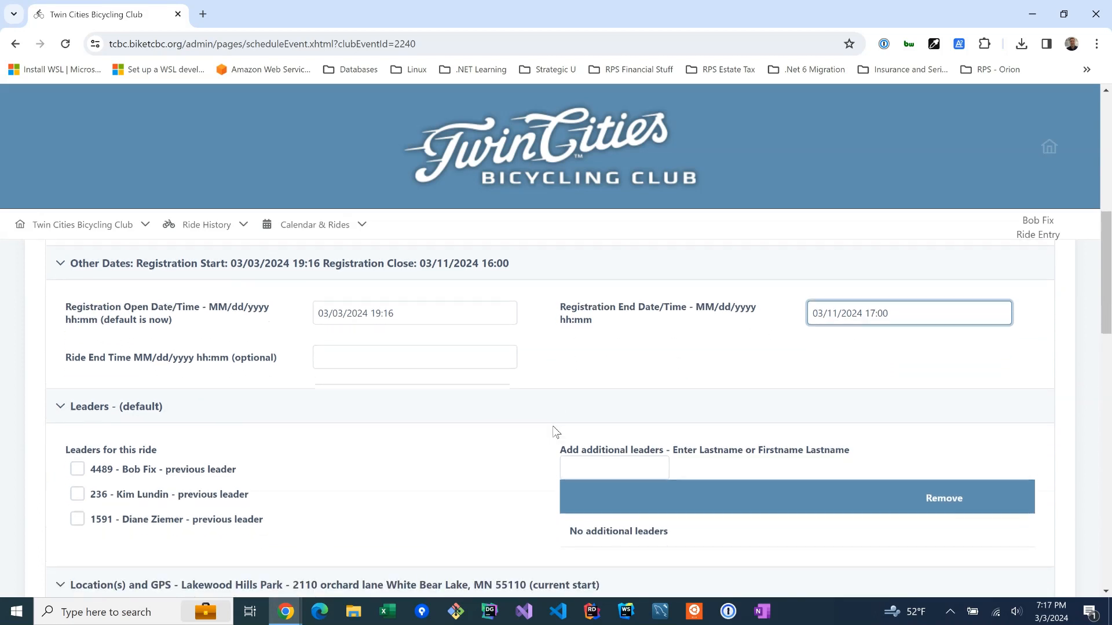
scroll(492, 426, "down", 1)
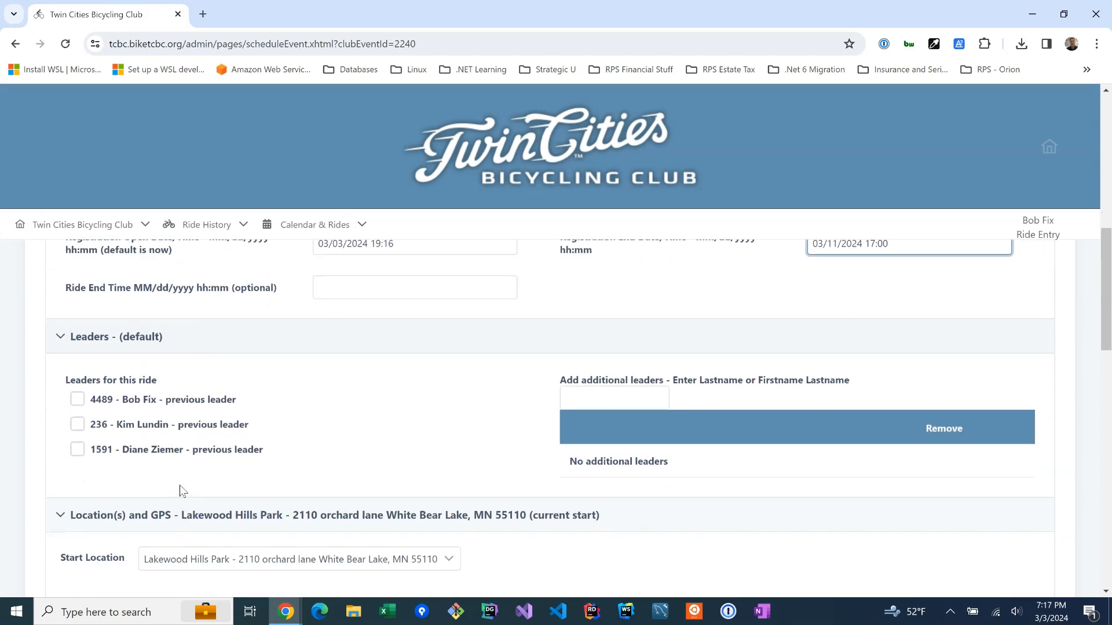
left_click(78, 401)
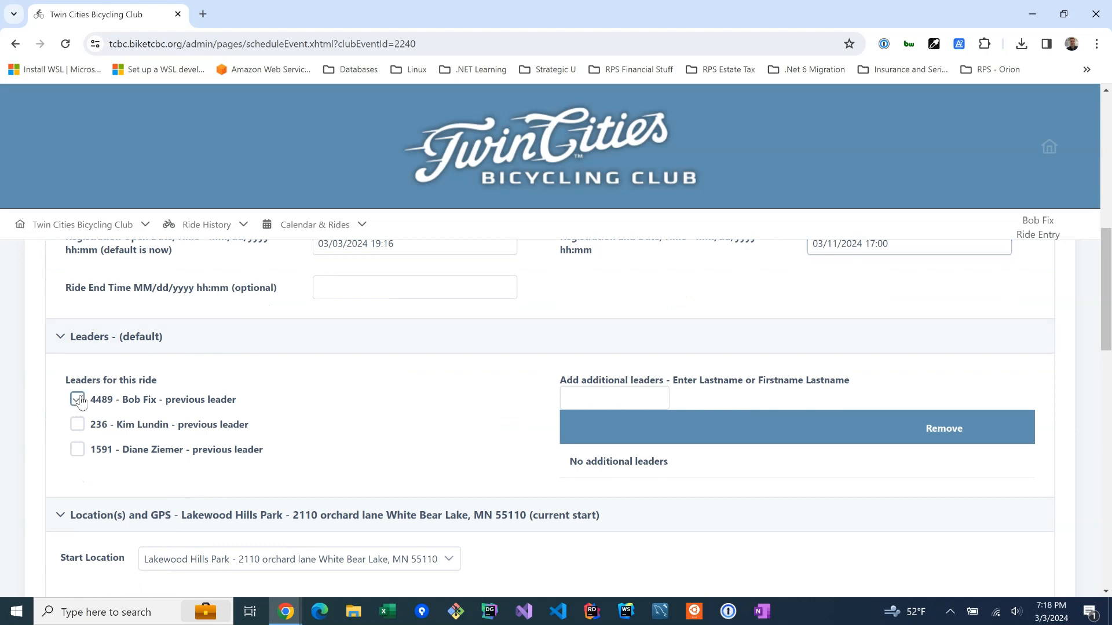
- Look up an additional leader by partial first and last name and add the matching member to the ride
left_click(628, 393)
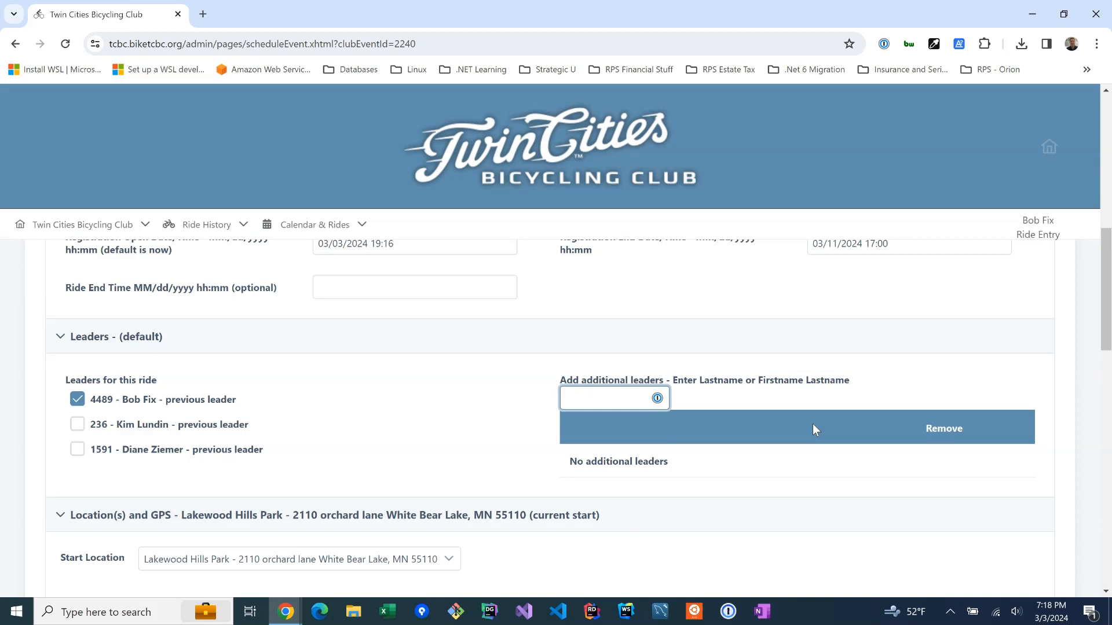
type("t")
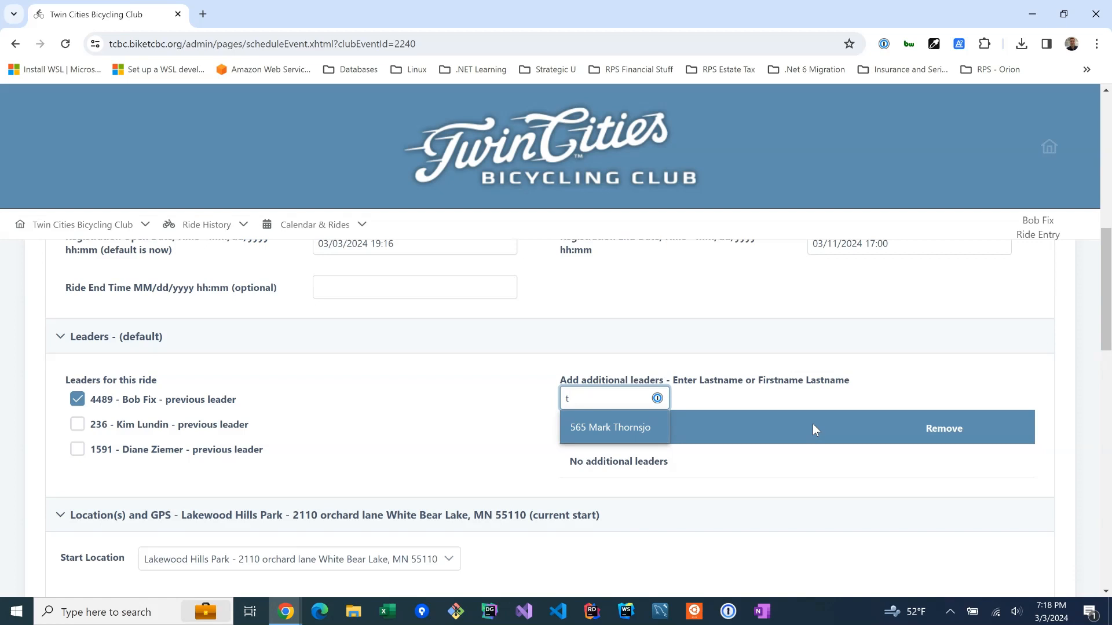
key("BackSpace")
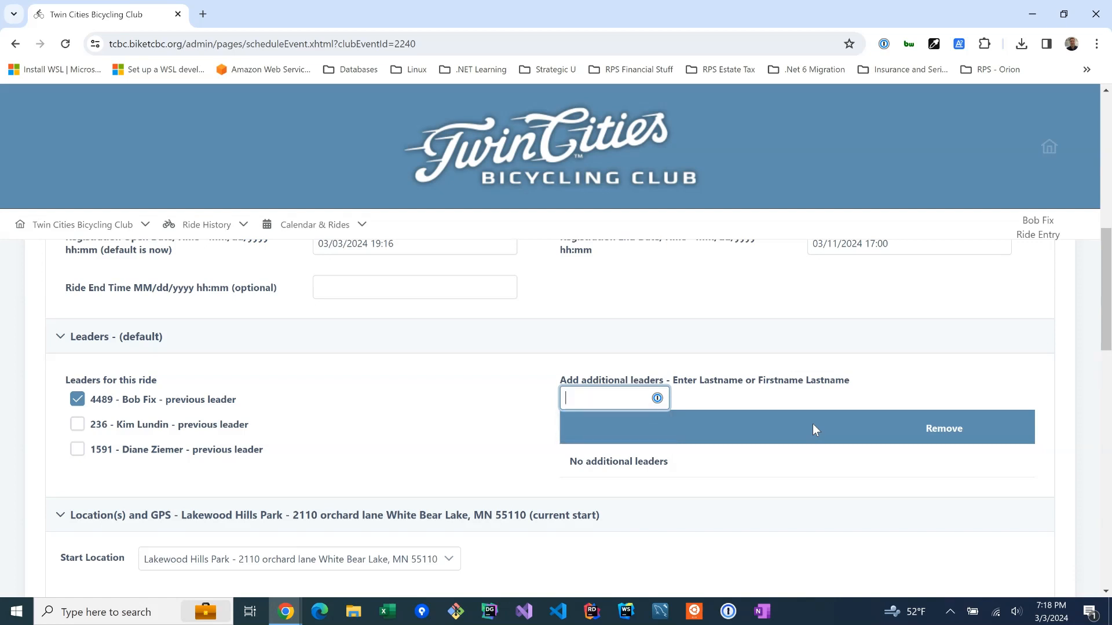
type("kno")
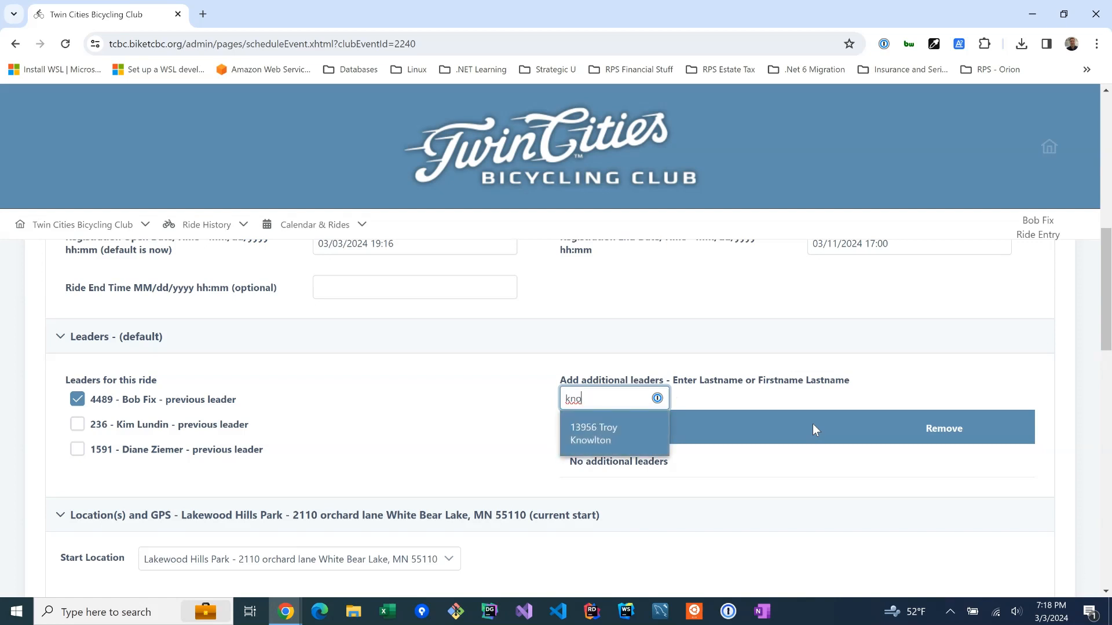
key("BackSpace")
key("BackSpace")
key("BackSpace")
type("t")
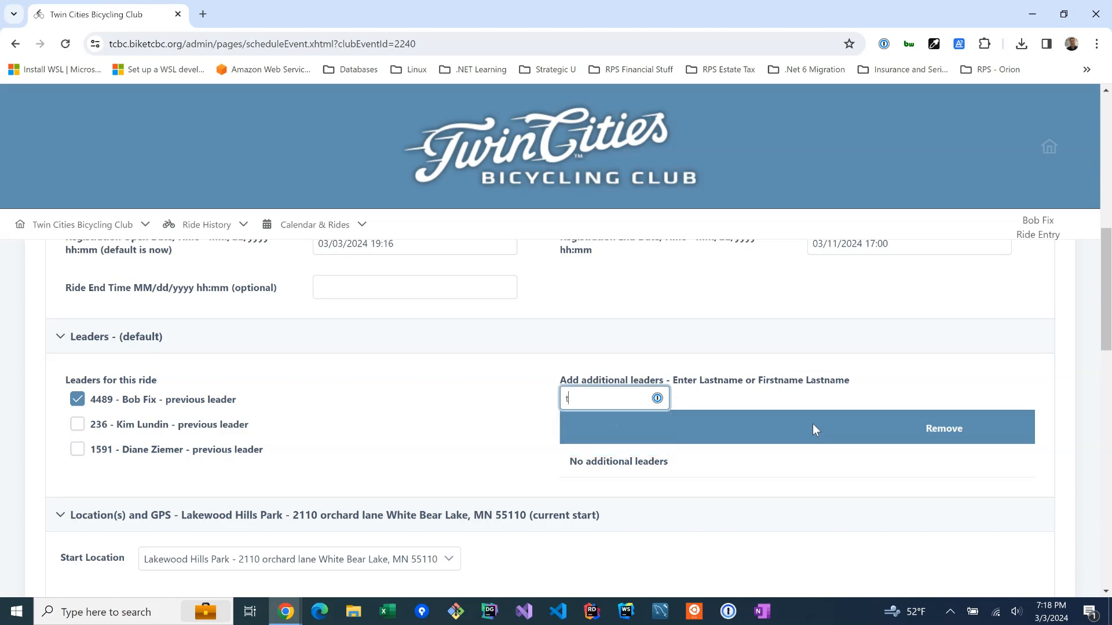
type("r kn")
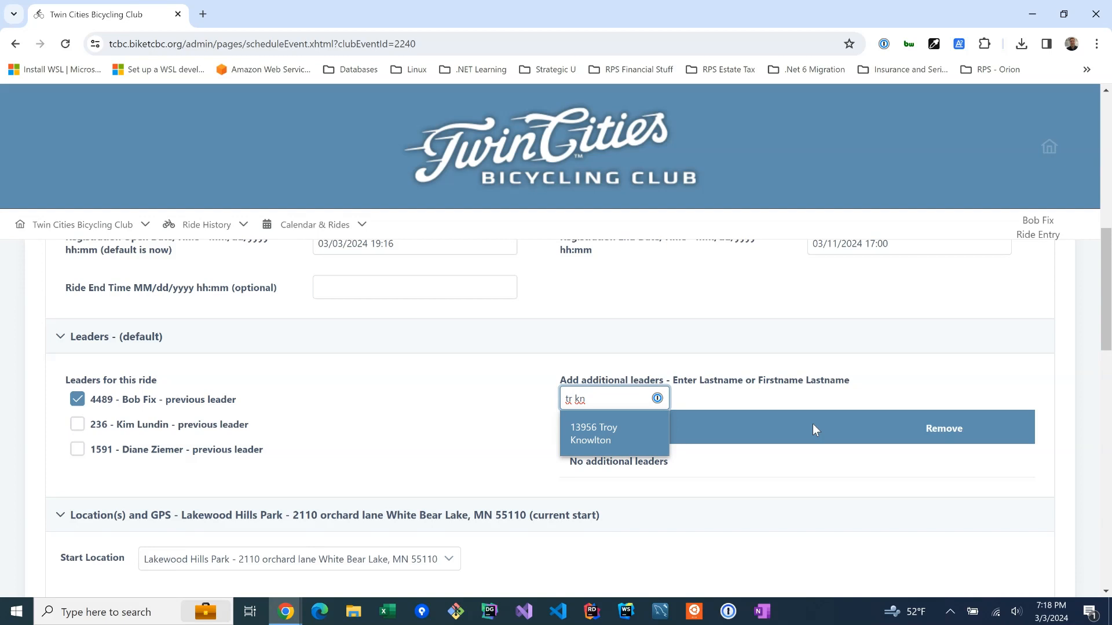
left_click(613, 435)
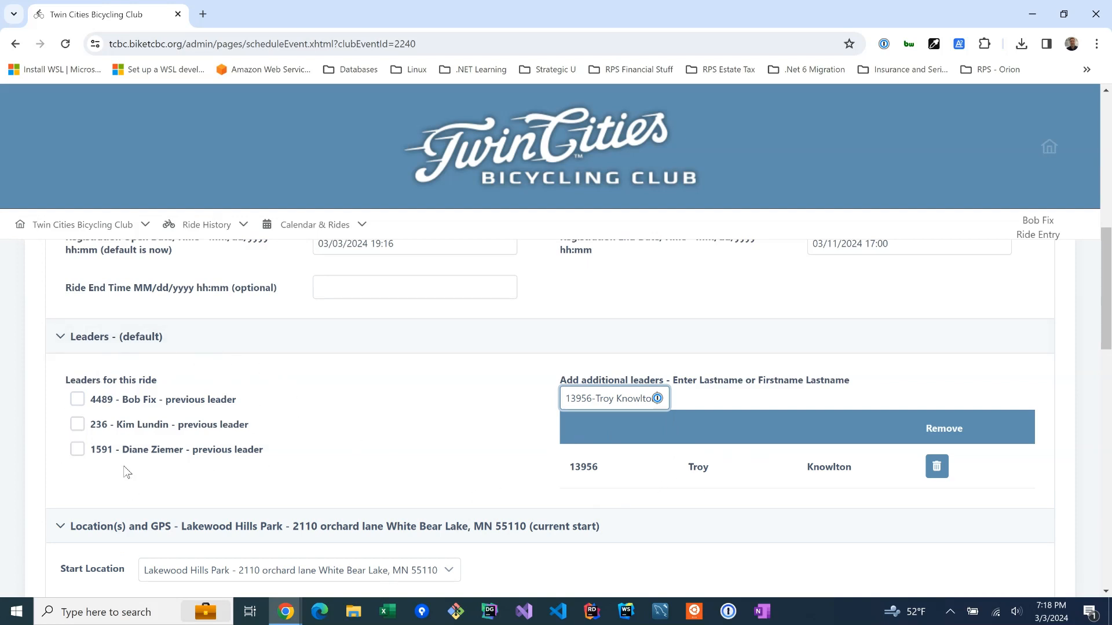
- Delete the introductory text from the ride description, keeping only the 29 Mile Loop and 37 Mile Loop route links
scroll(779, 470, "down", 3)
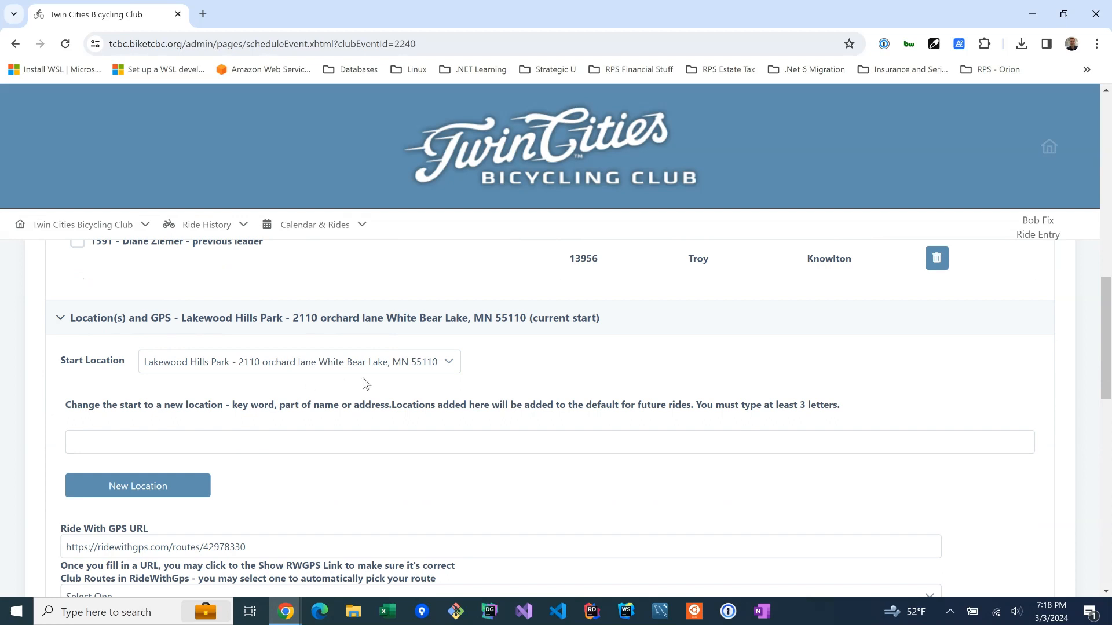
scroll(575, 384, "down", 2)
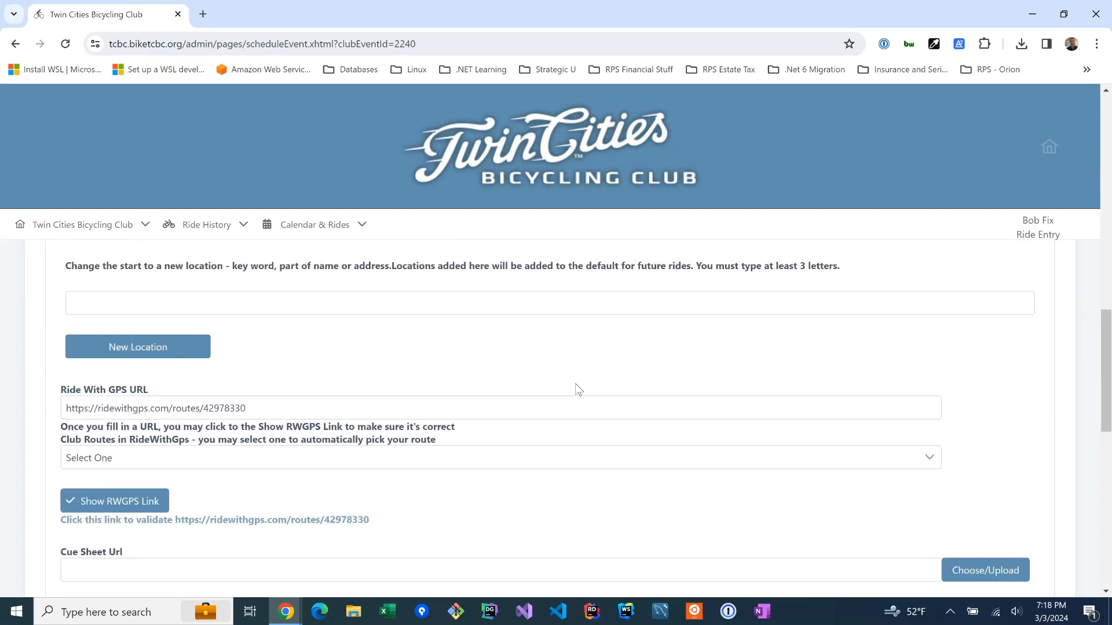
left_click(236, 410)
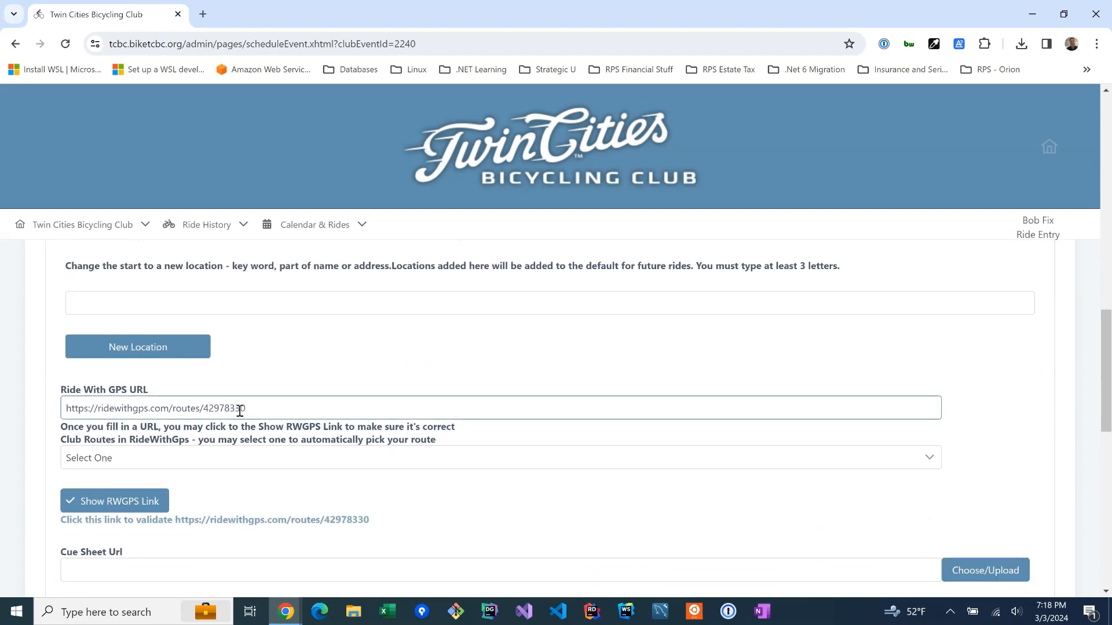
scroll(244, 408, "down", 2)
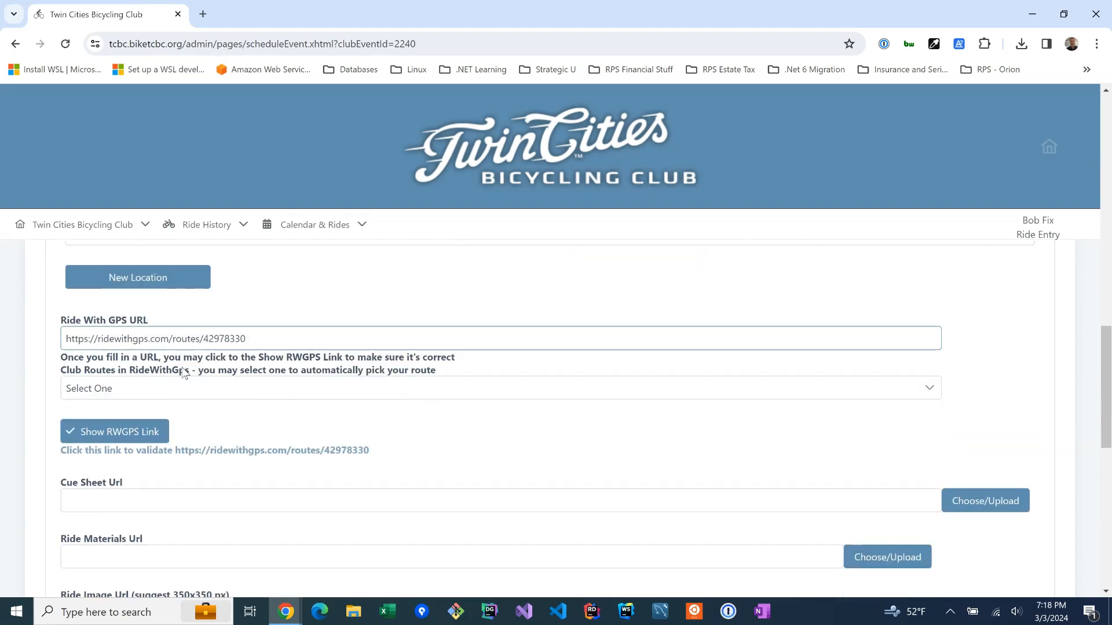
scroll(366, 439, "down", 6)
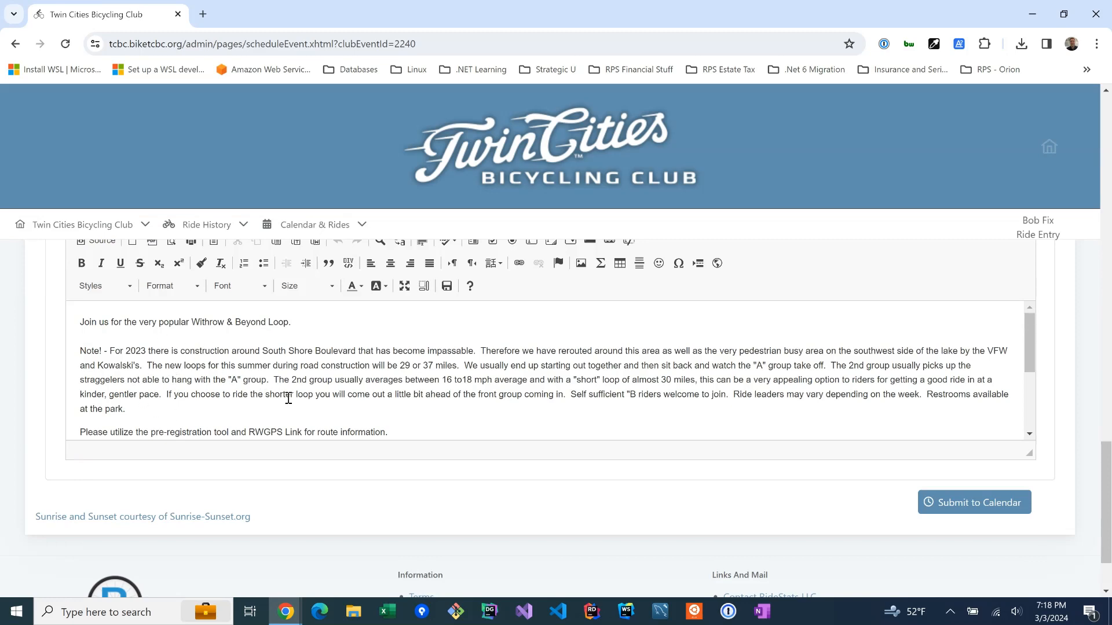
left_click_drag(80, 321, 114, 351)
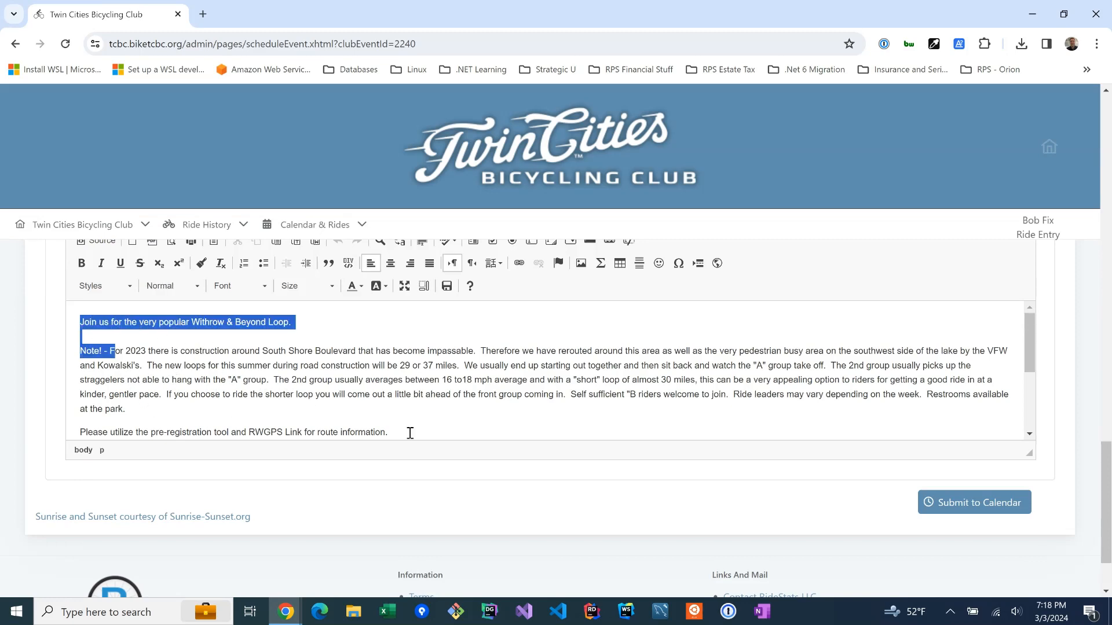
key("ctrl+a")
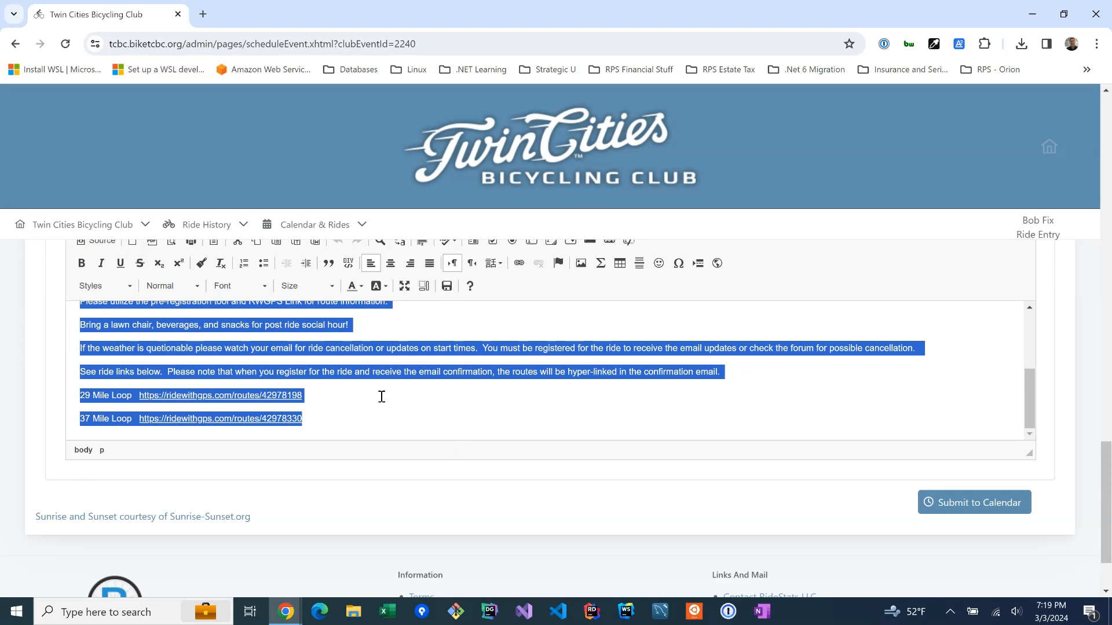
left_click(399, 389)
left_click_drag(751, 379, 81, 347)
left_click_drag(338, 278, 35, 282)
key("Delete")
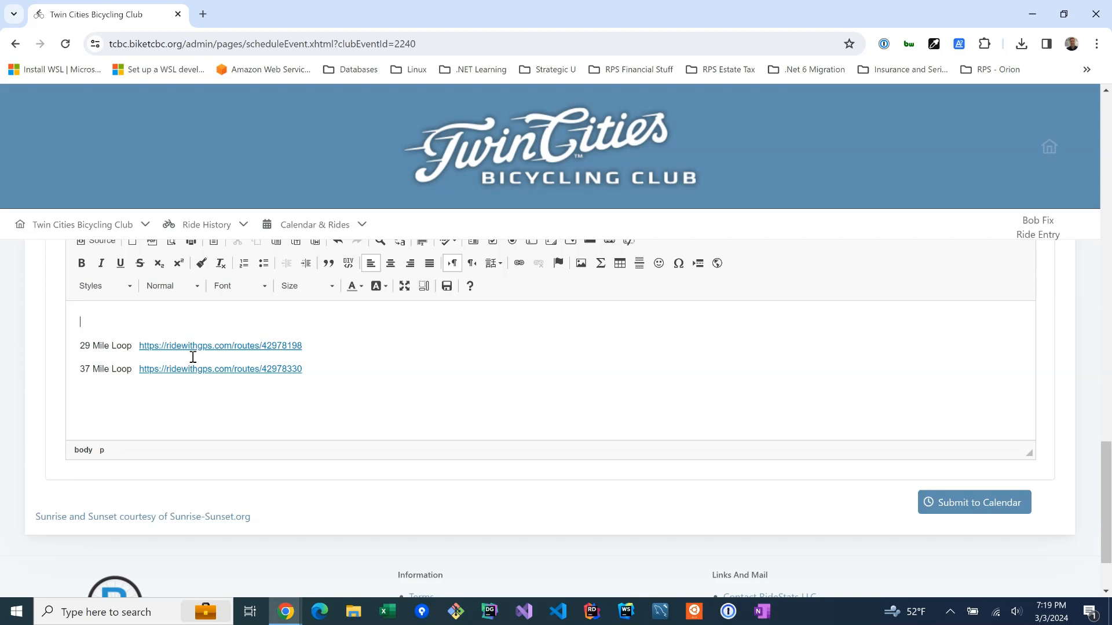
scroll(507, 429, "up", 6)
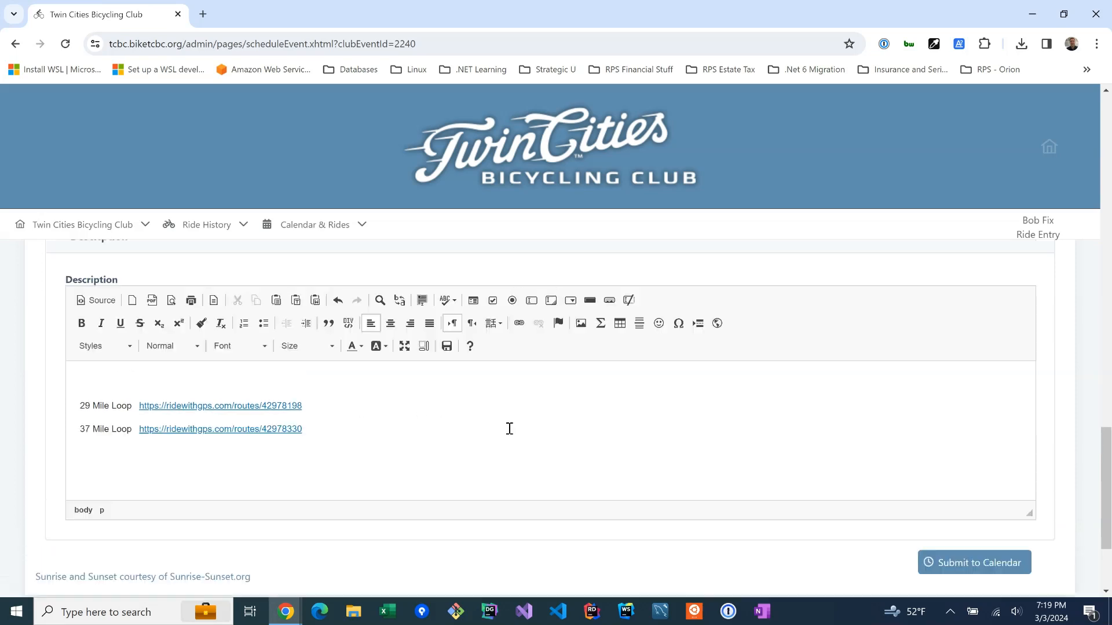
scroll(506, 429, "up", 1)
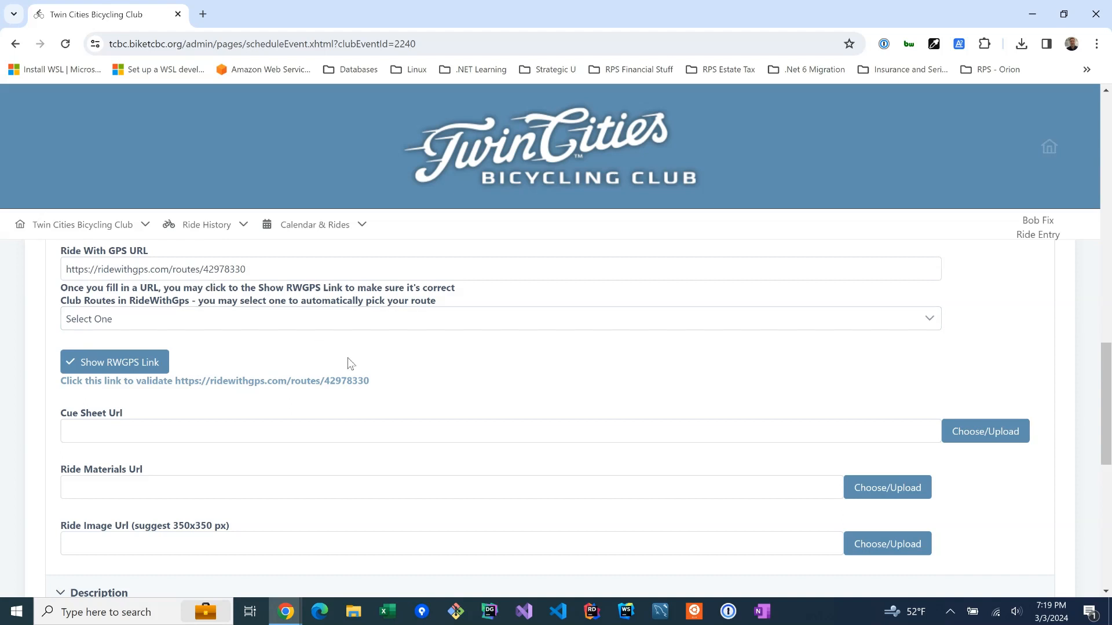
scroll(365, 396, "down", 3)
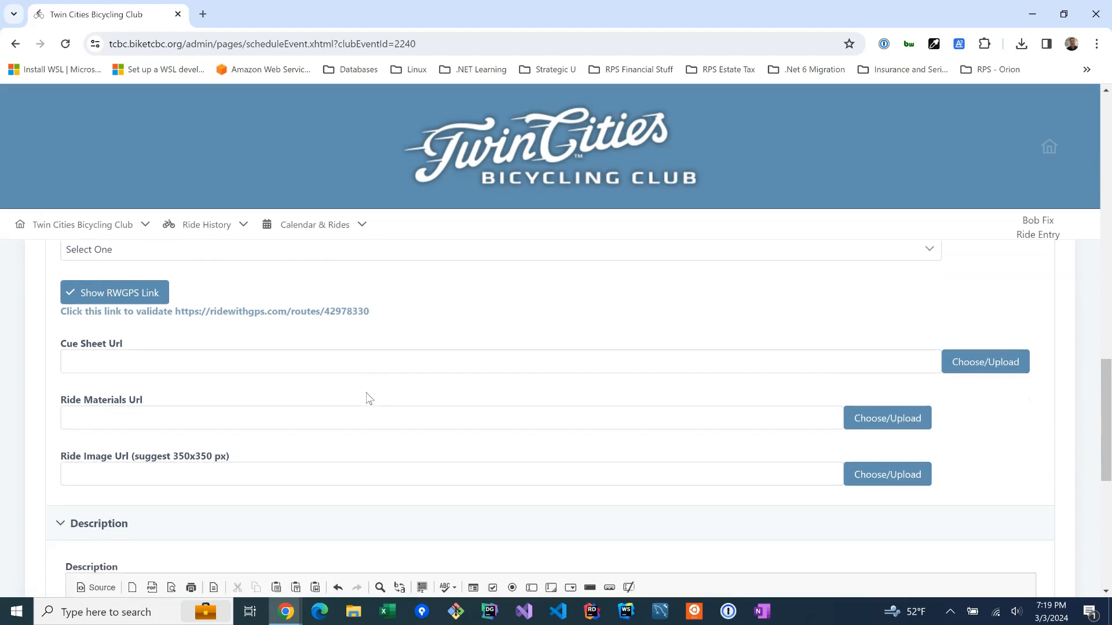
scroll(366, 397, "down", 2)
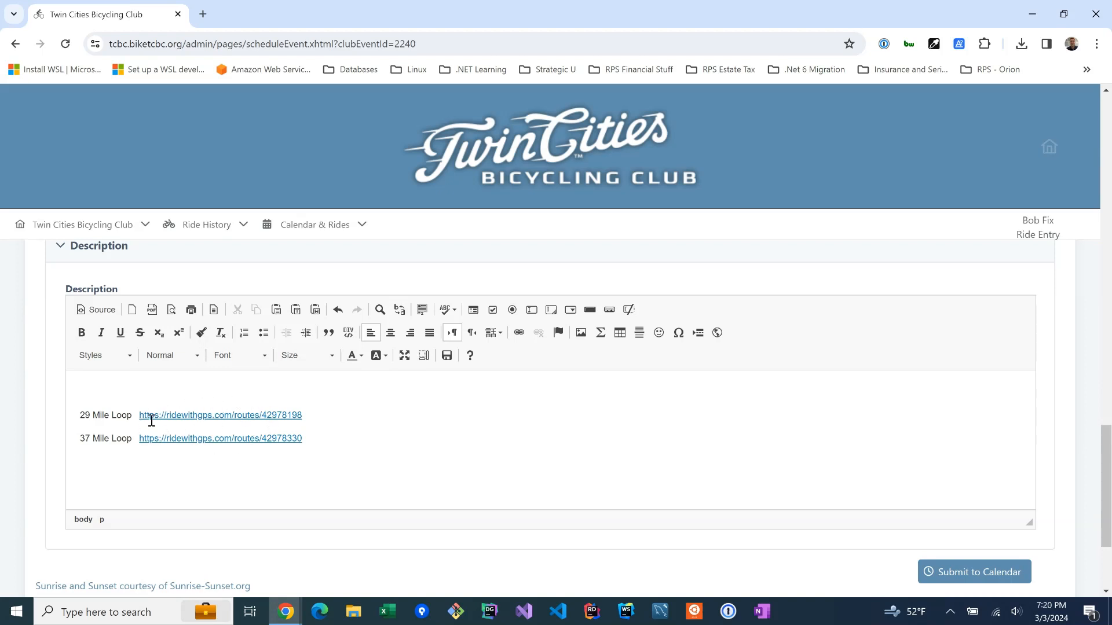
left_click(519, 336)
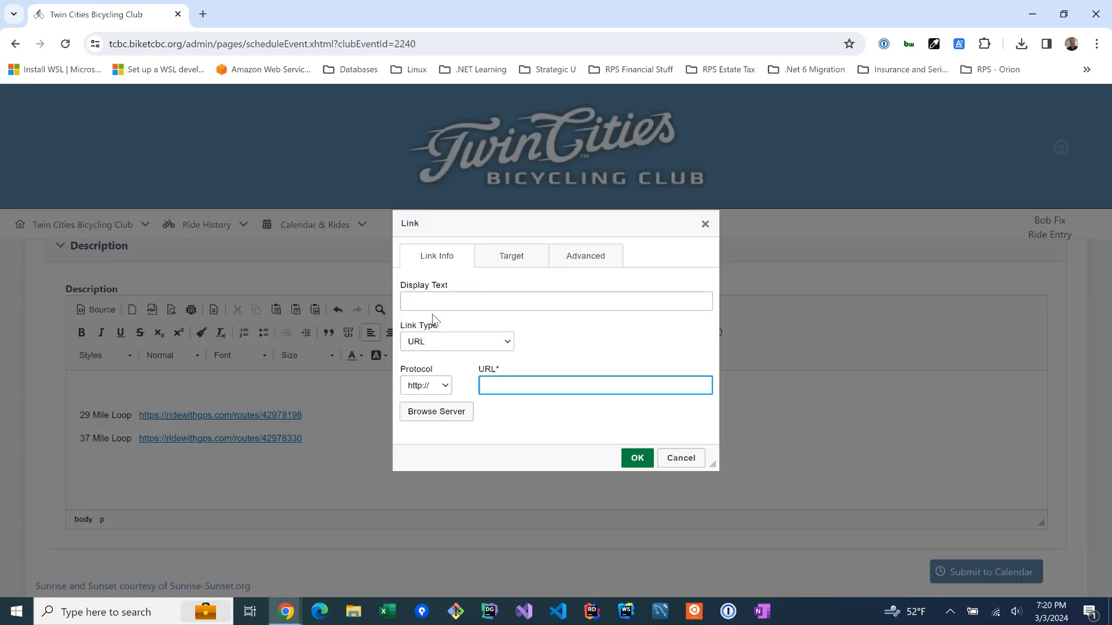
left_click(445, 300)
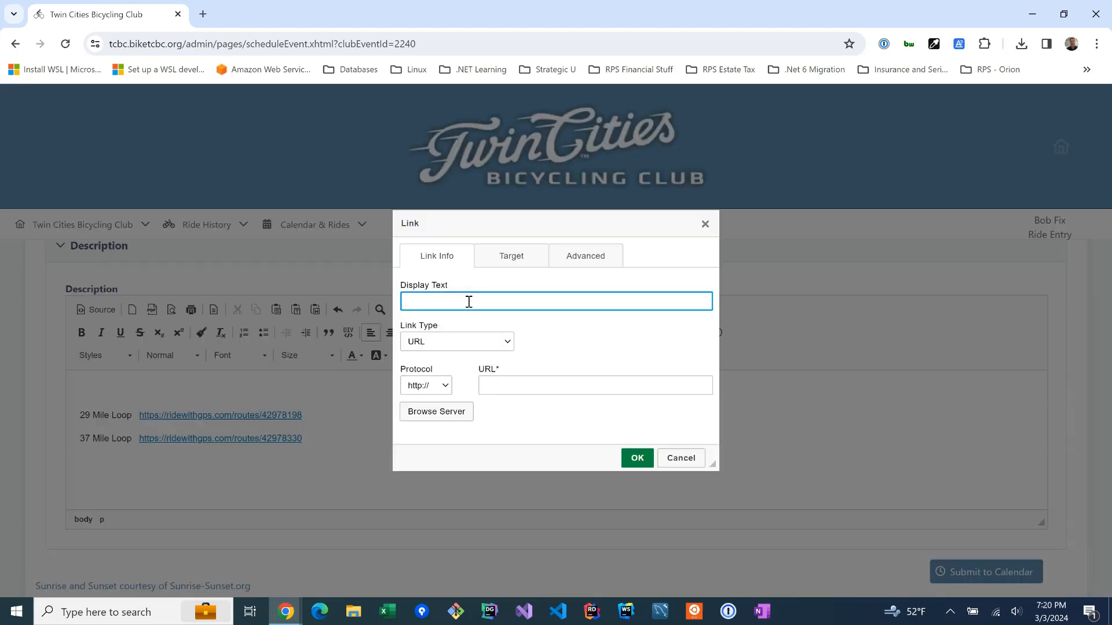
type("Short route")
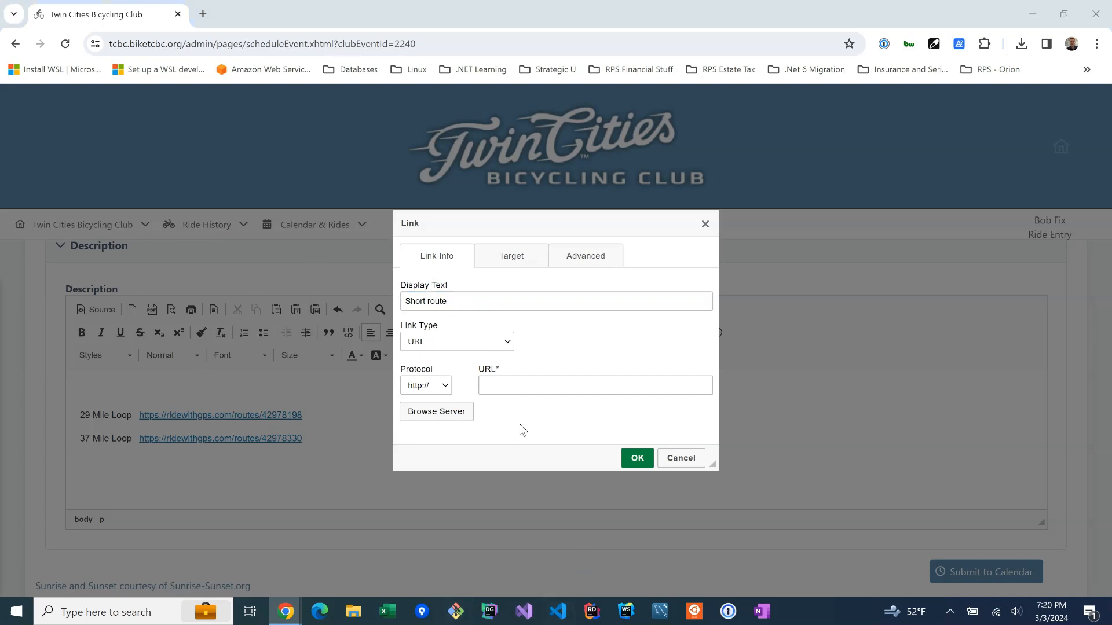
left_click(526, 386)
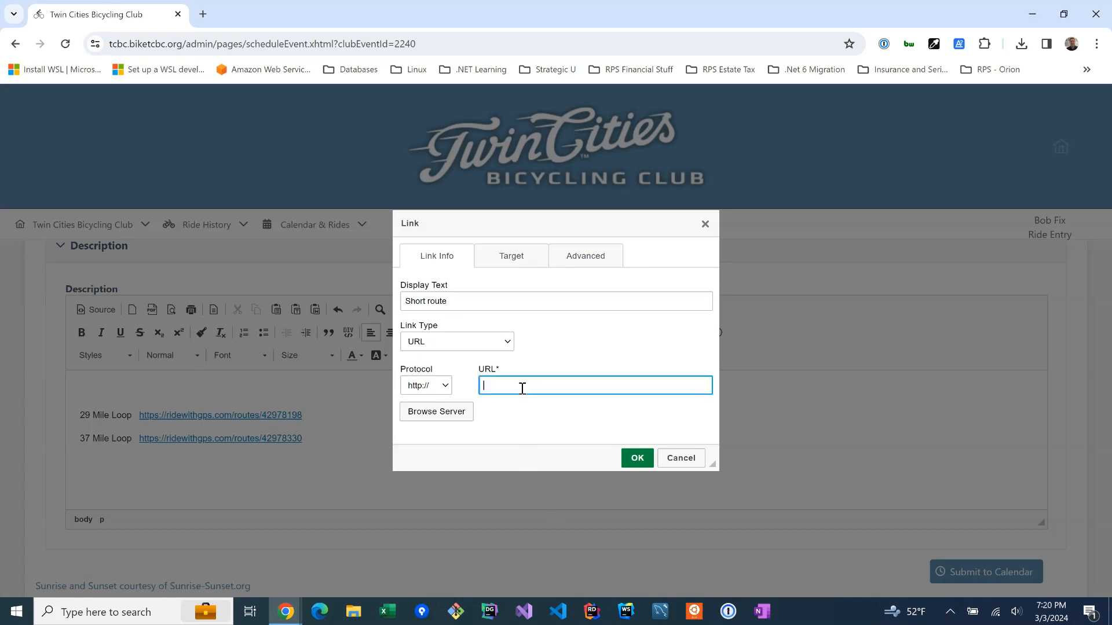
type("ridewithgps.com/routes/37166996")
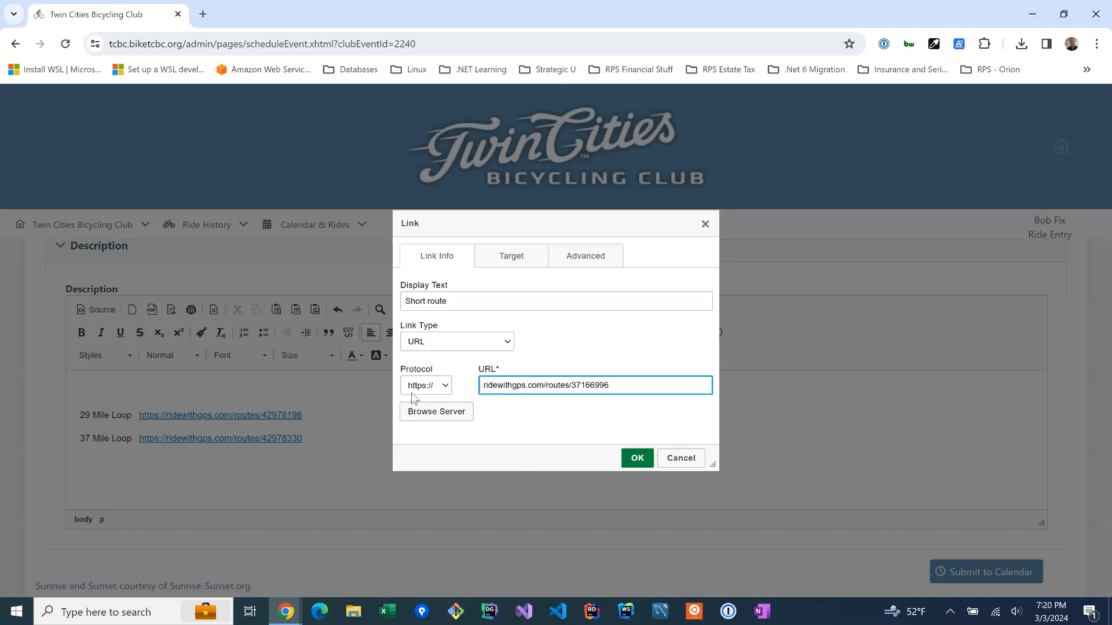
left_click(637, 458)
left_click(190, 408)
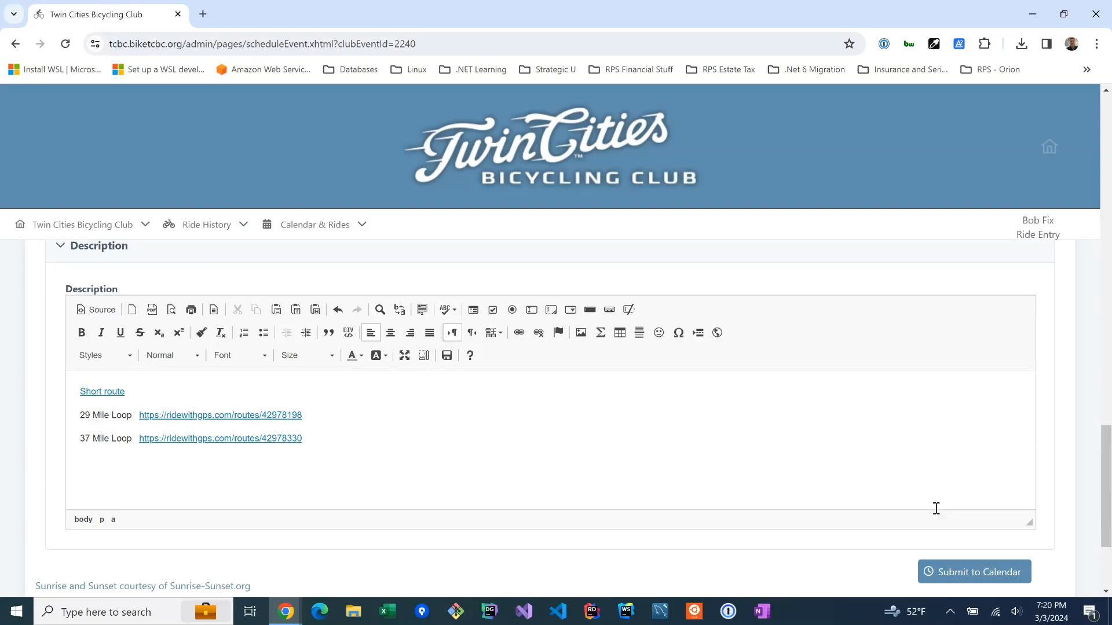
- Submit the ride to the calendar and save it with the option "I'm Done, back to My Schedule"
scroll(674, 486, "up", 4)
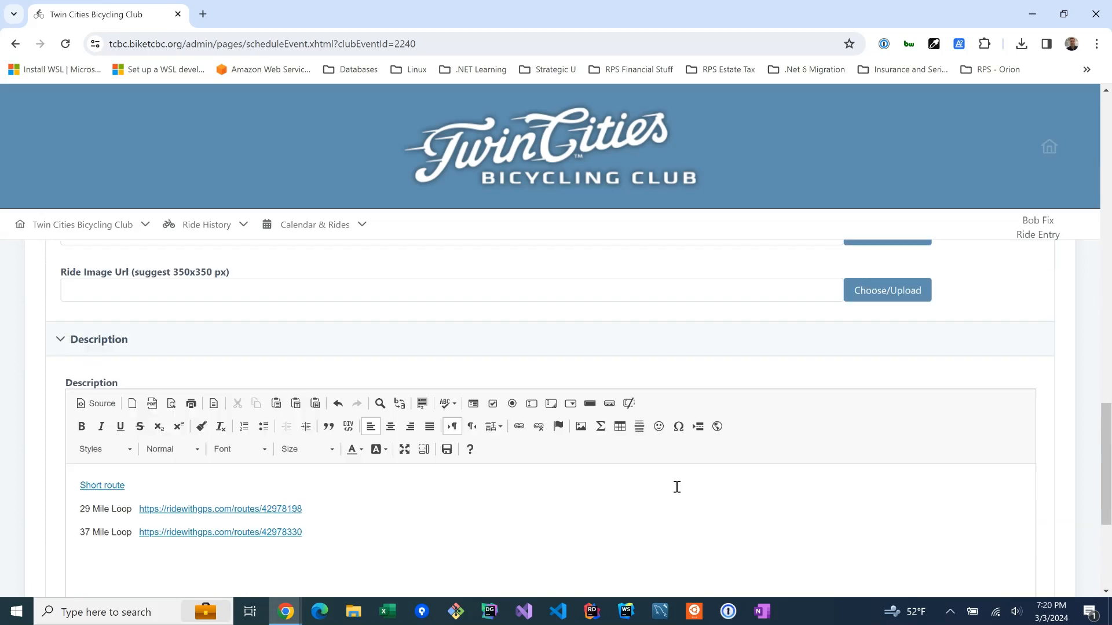
scroll(666, 486, "up", 3)
scroll(665, 489, "down", 5)
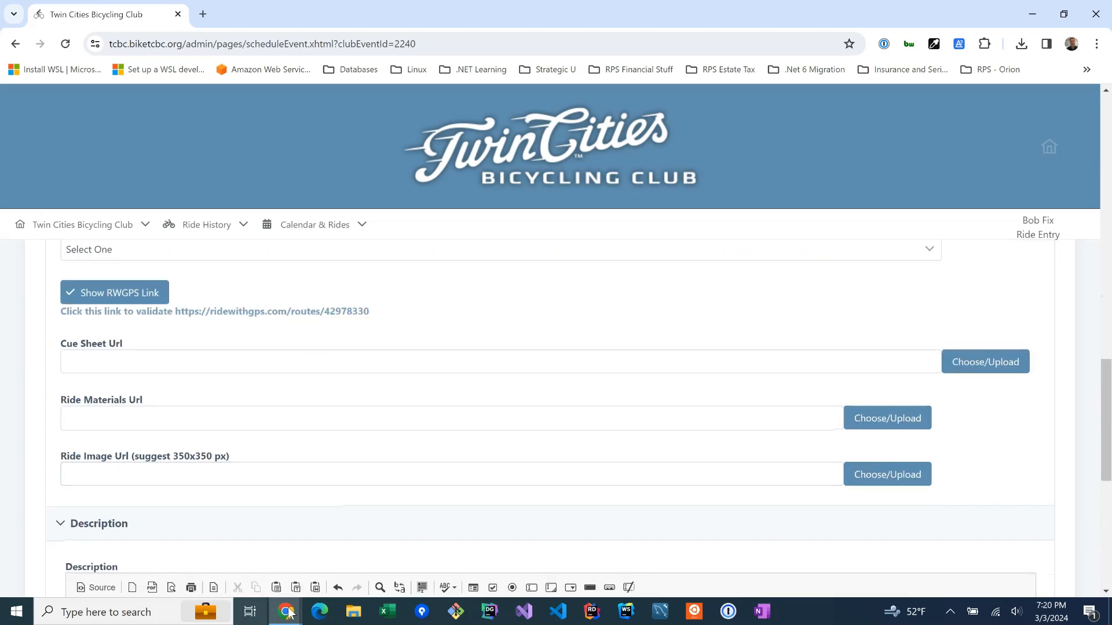
scroll(347, 515, "down", 1)
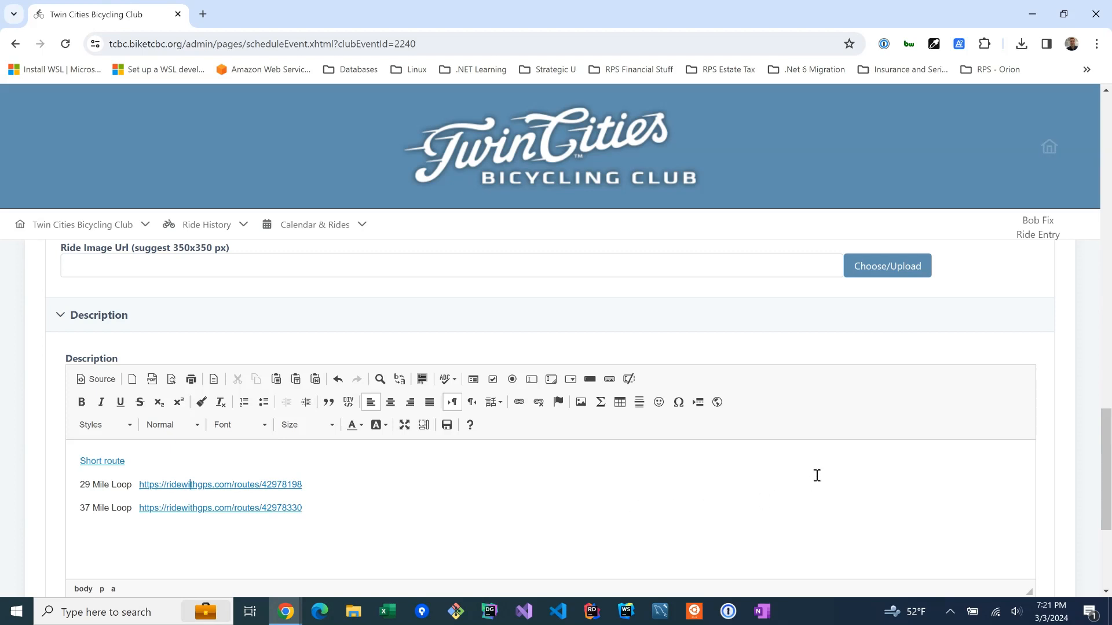
scroll(817, 474, "down", 2)
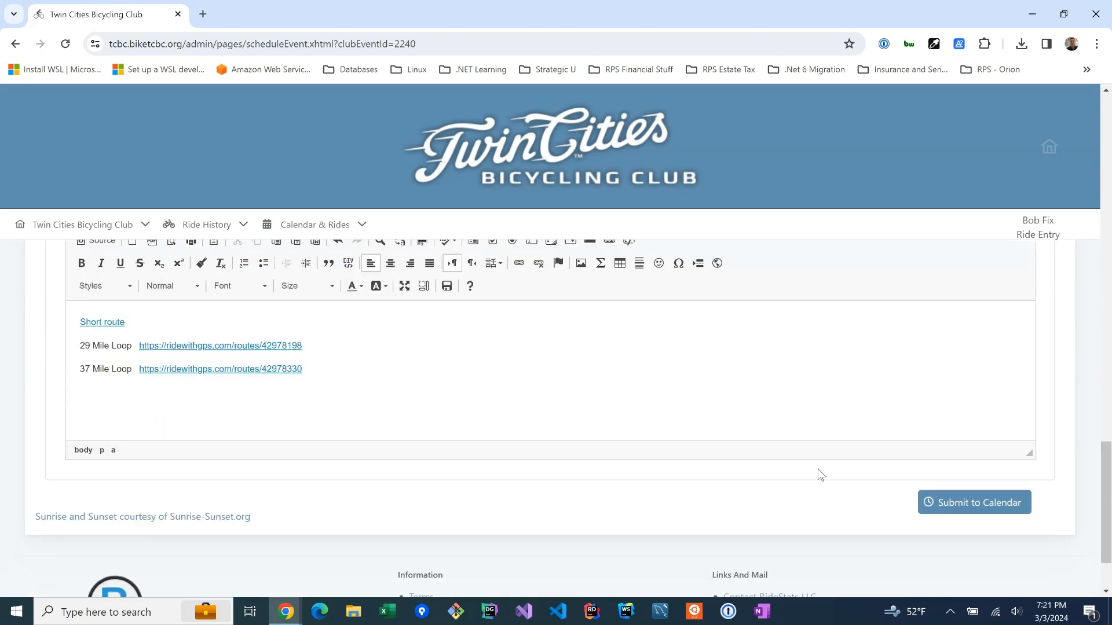
left_click(965, 509)
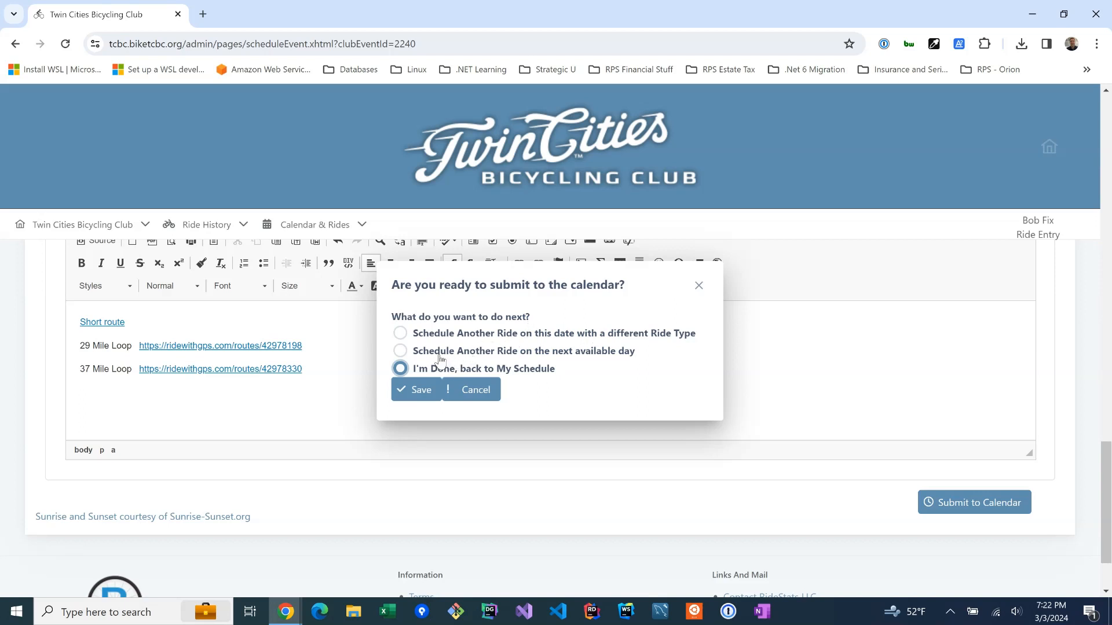
left_click(402, 353)
left_click(406, 371)
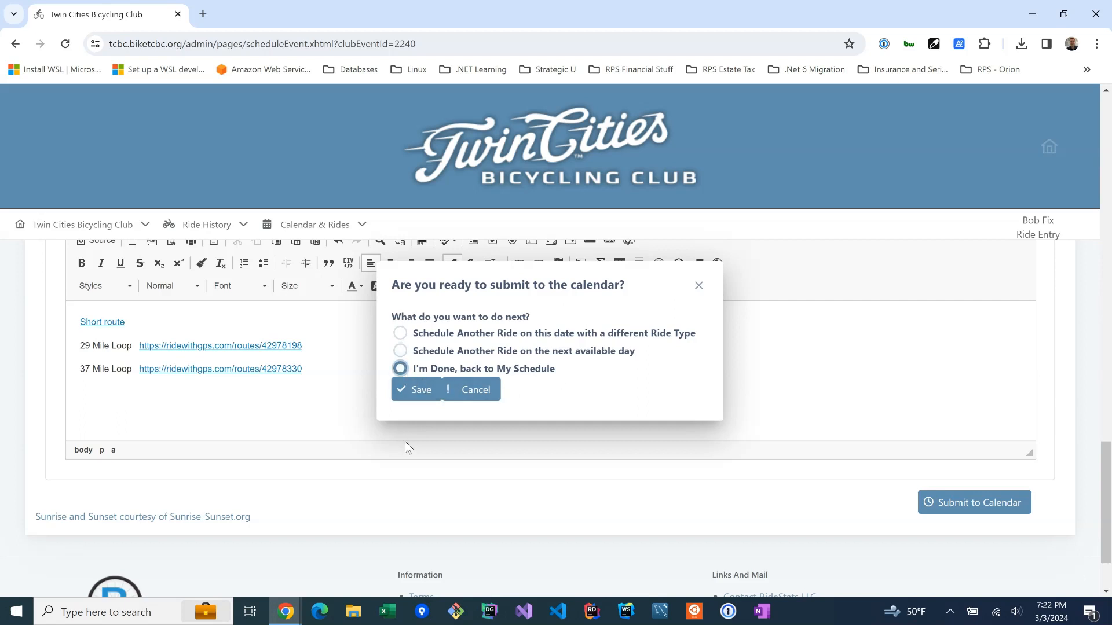
left_click(421, 393)
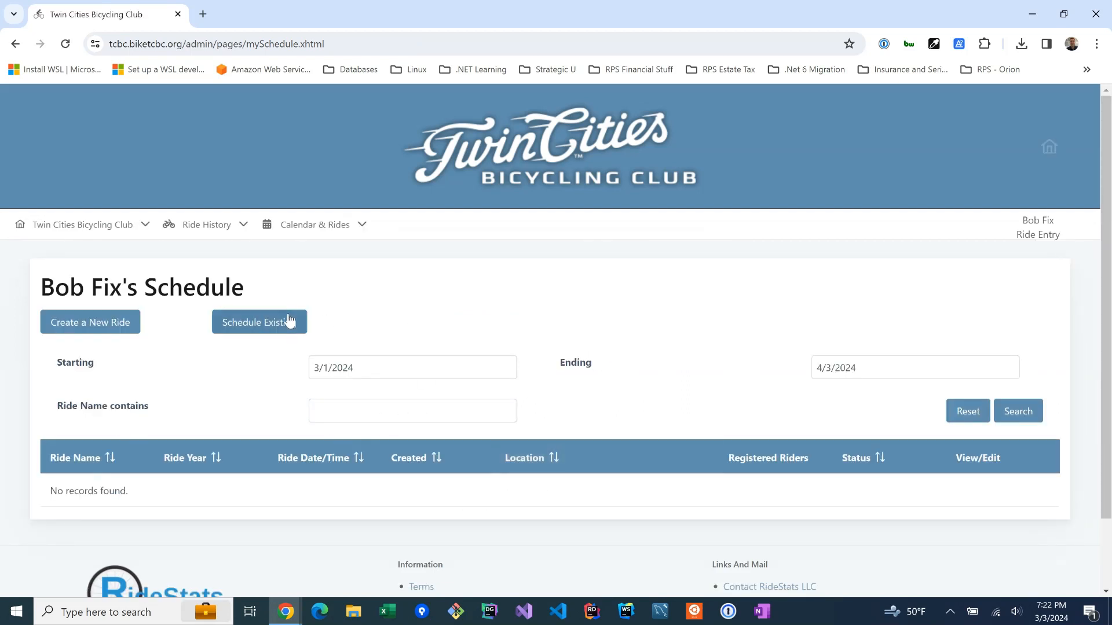
- View the club's ride calendar, open the details of the March 11 Withrow & Beyond ride and follow its Short route link
left_click(354, 225)
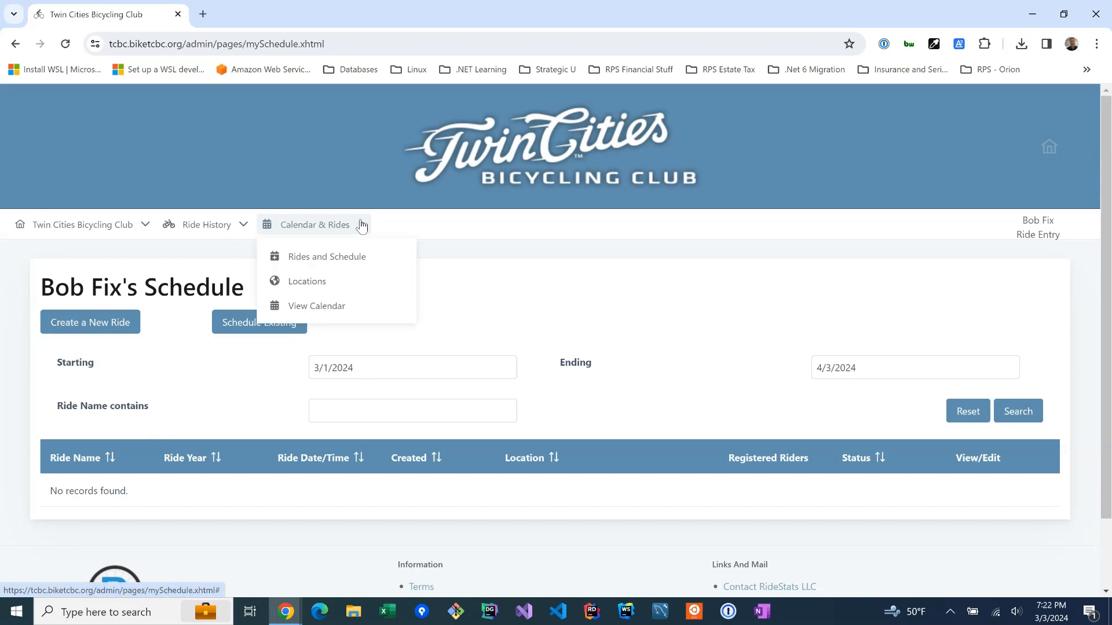
left_click(321, 308)
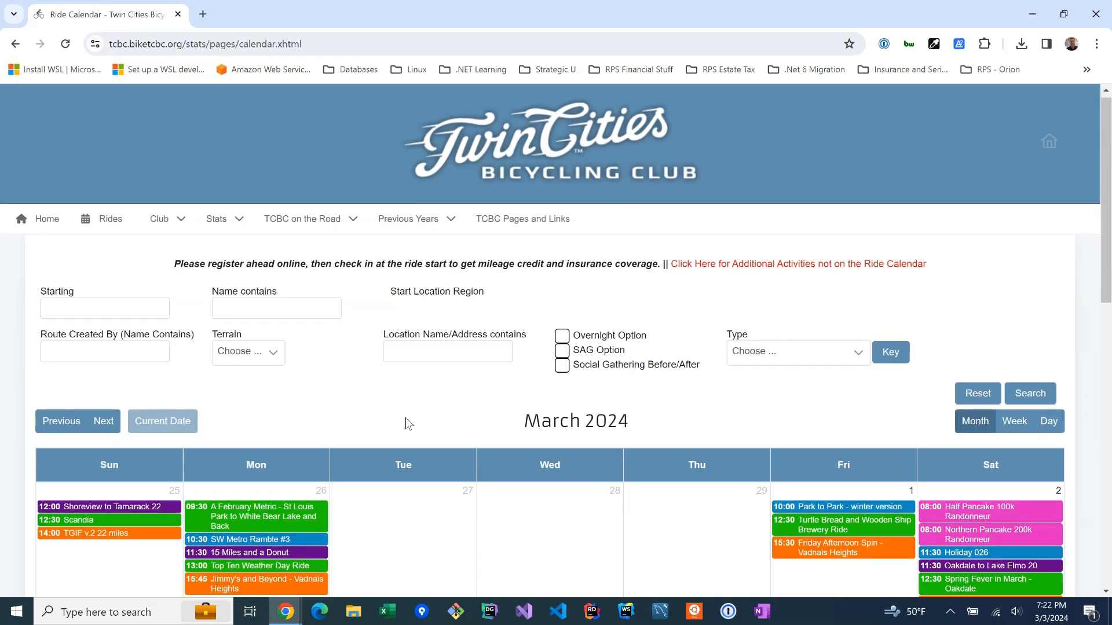
scroll(405, 425, "down", 6)
scroll(406, 425, "down", 3)
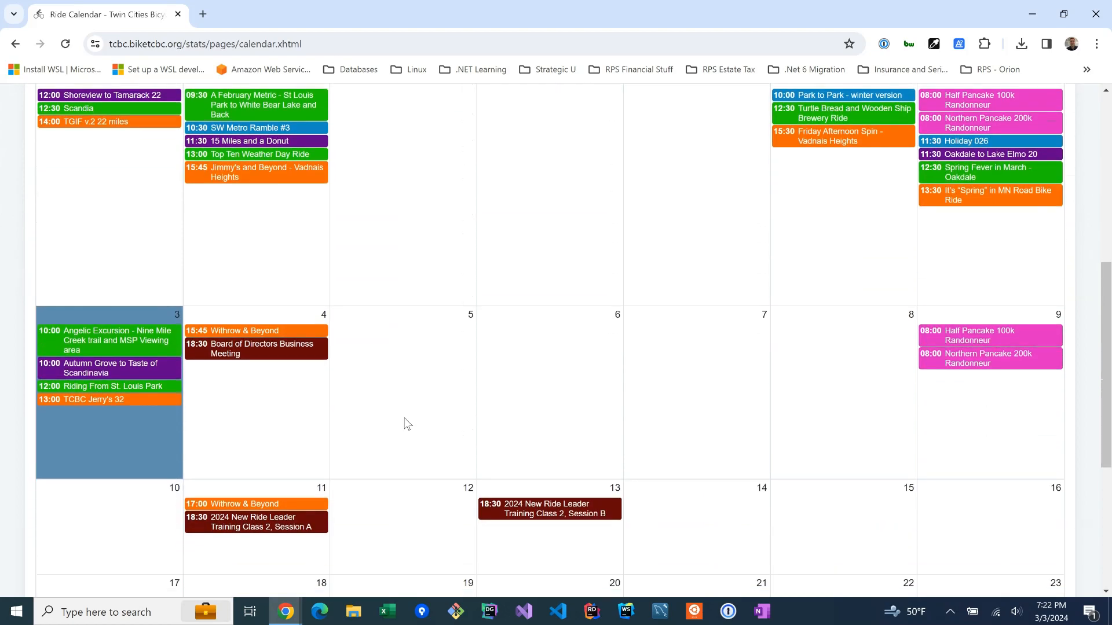
mouse_move(230, 369)
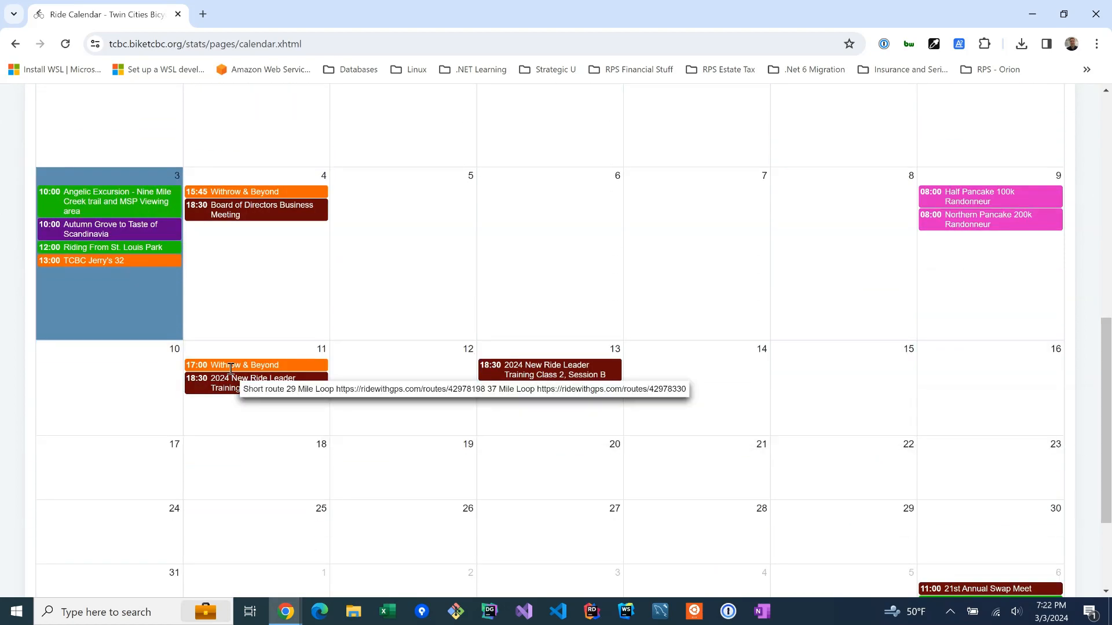
left_click(295, 367)
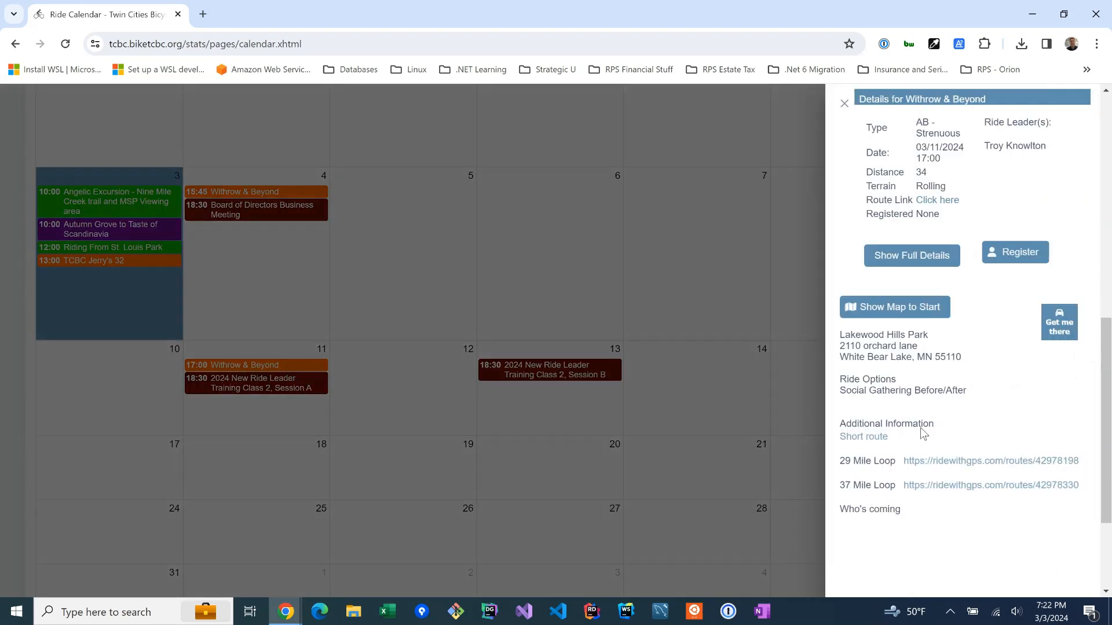
left_click(868, 438)
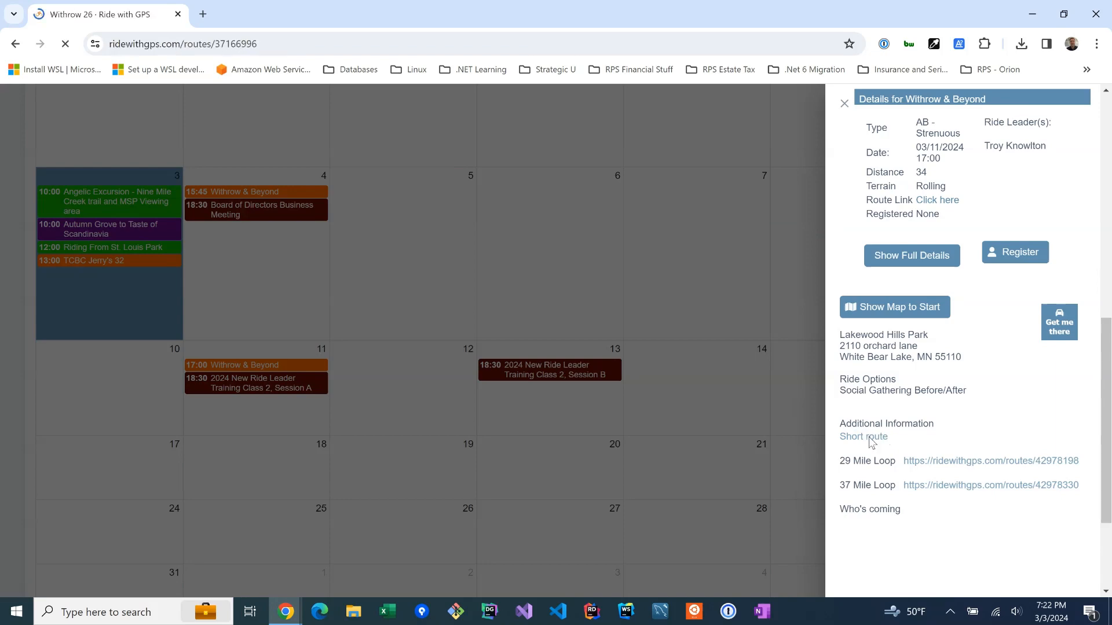